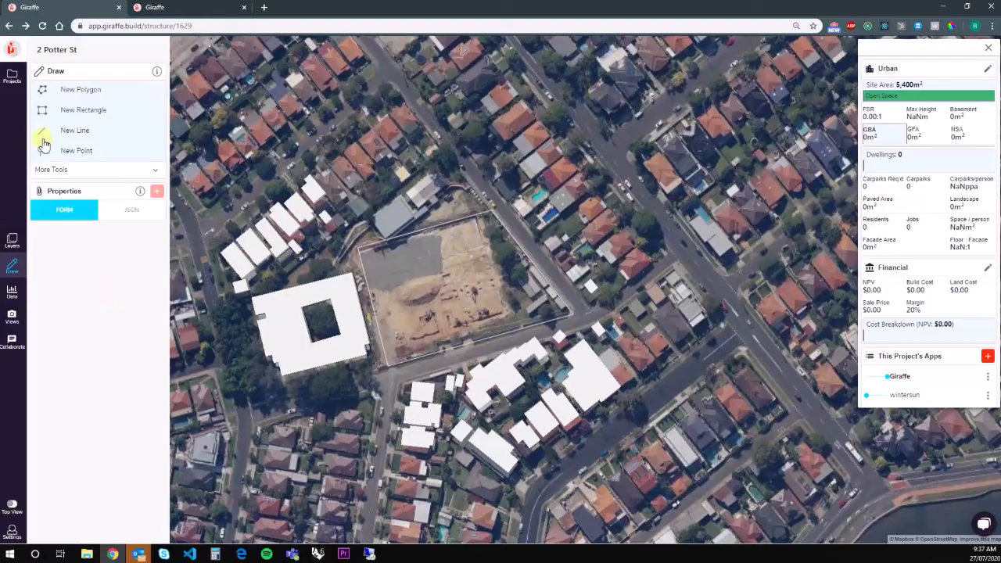
Trace an L-shaped building line along two edges of the site.
click(399, 340)
click(538, 311)
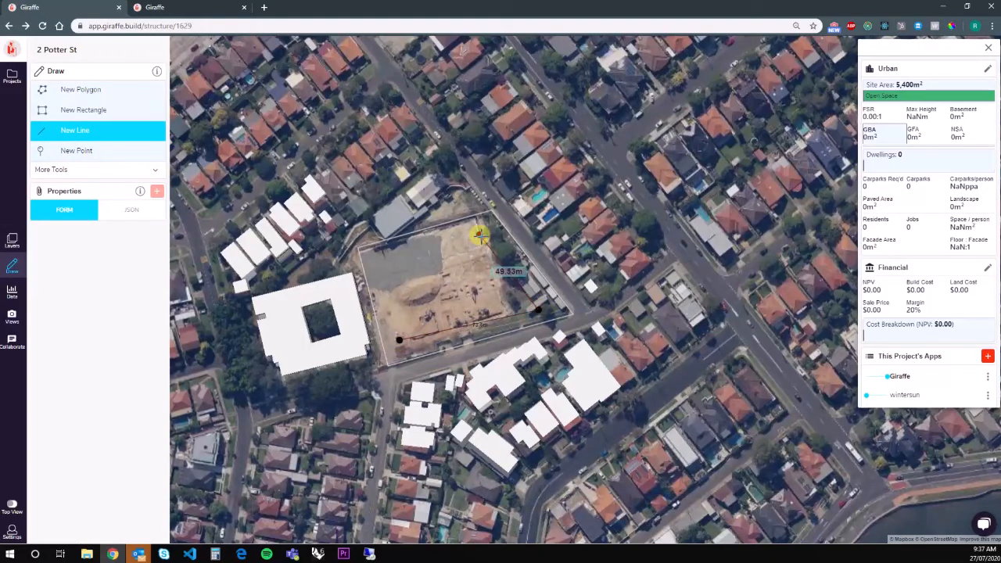
double_click(475, 232)
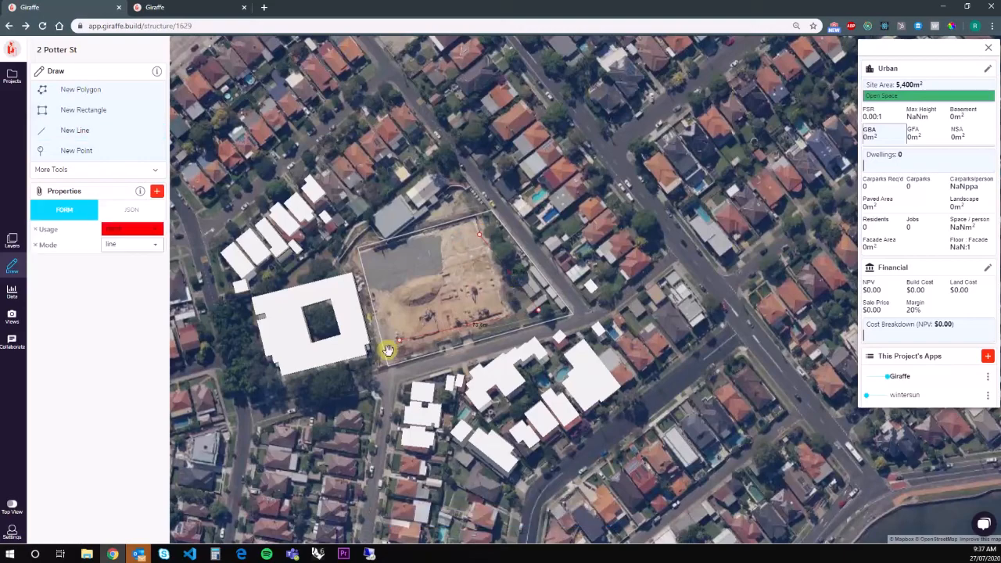
scroll(552, 324, down, 3)
scroll(506, 291, down, 3)
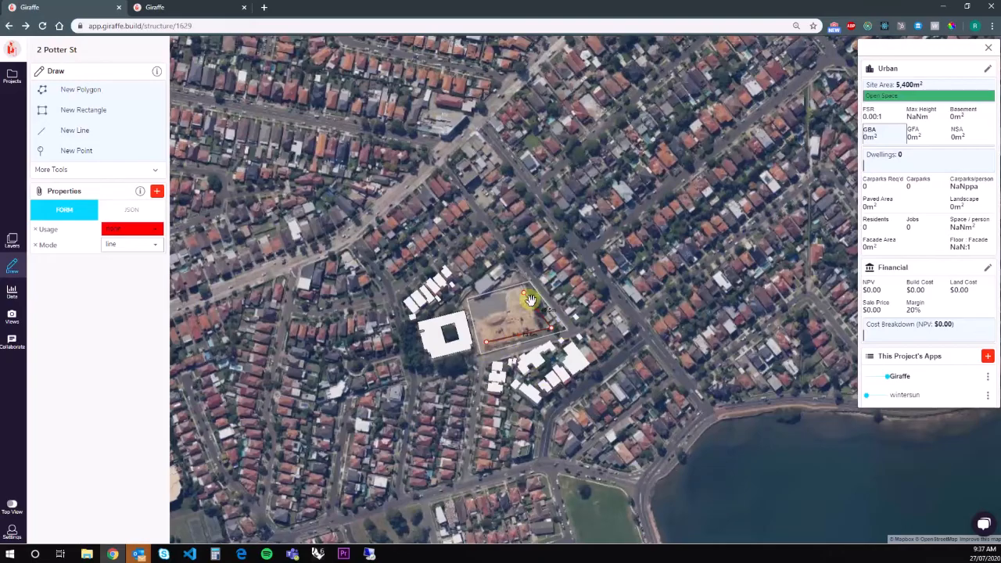
Make the line a solid Residential building with a 10 m offset.
click(129, 232)
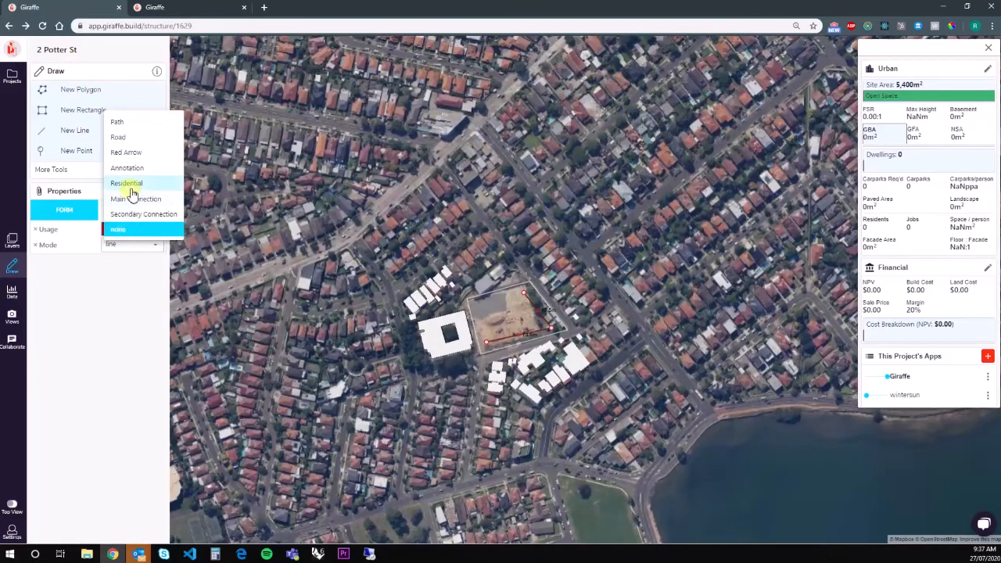
click(130, 185)
click(123, 277)
click(123, 294)
click(122, 291)
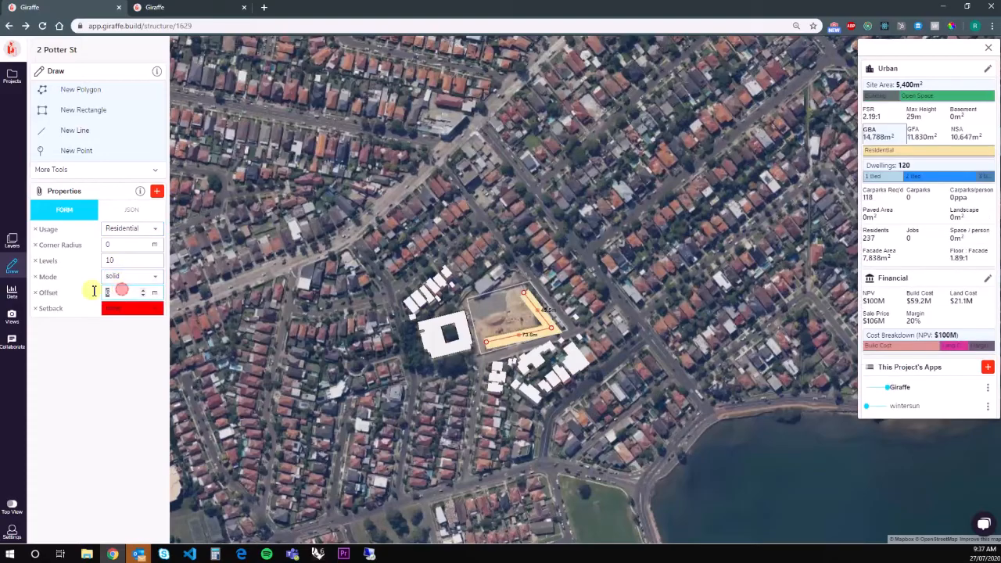
text(10)
scroll(598, 342, up, 3)
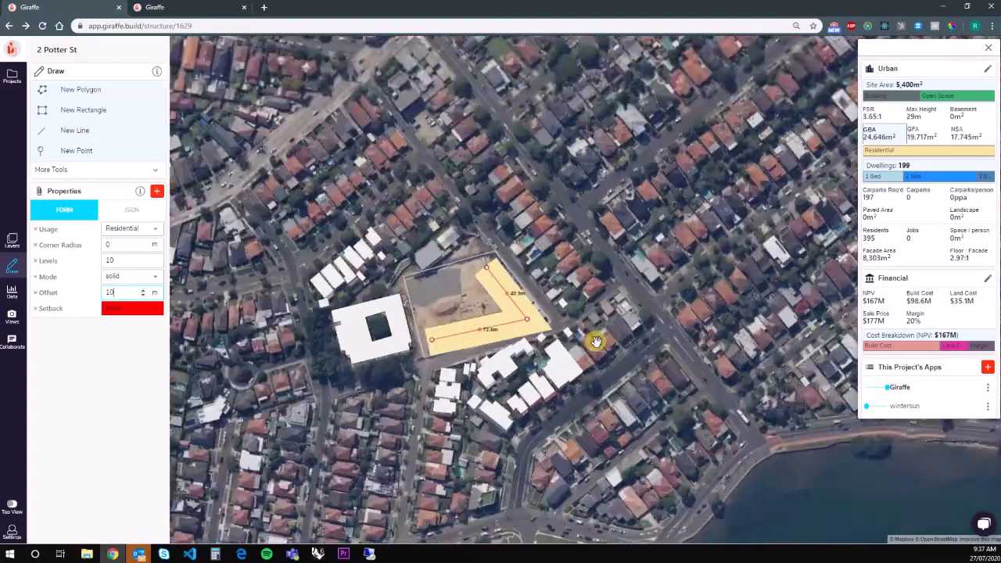
Snap the L-shape's corner and left end onto the site corners.
drag(440, 284, 438, 282)
drag(248, 341, 245, 335)
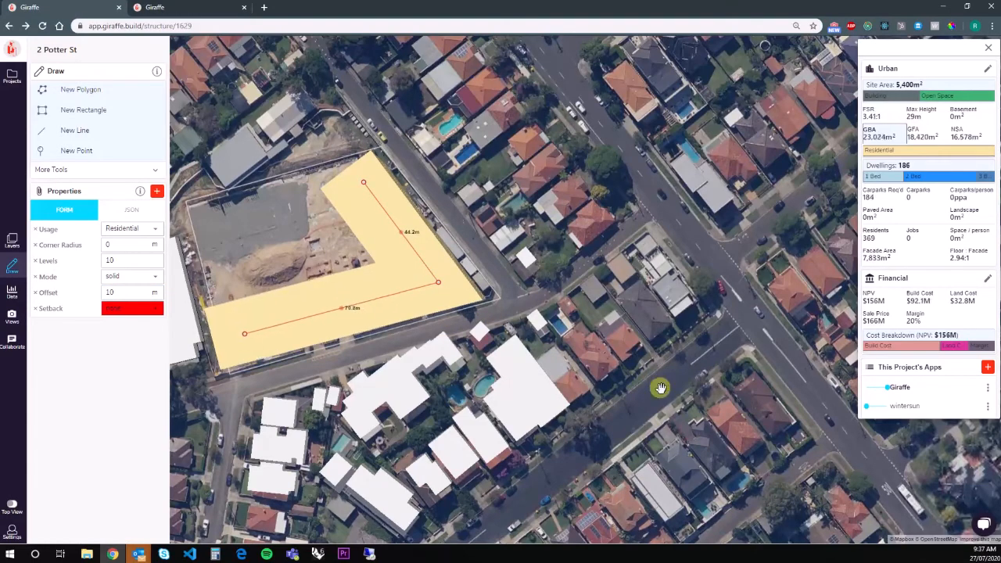
drag(659, 389, 619, 365)
right_drag(438, 300, 410, 270)
right_drag(550, 293, 532, 264)
Set the building height to 4 levels.
click(124, 292)
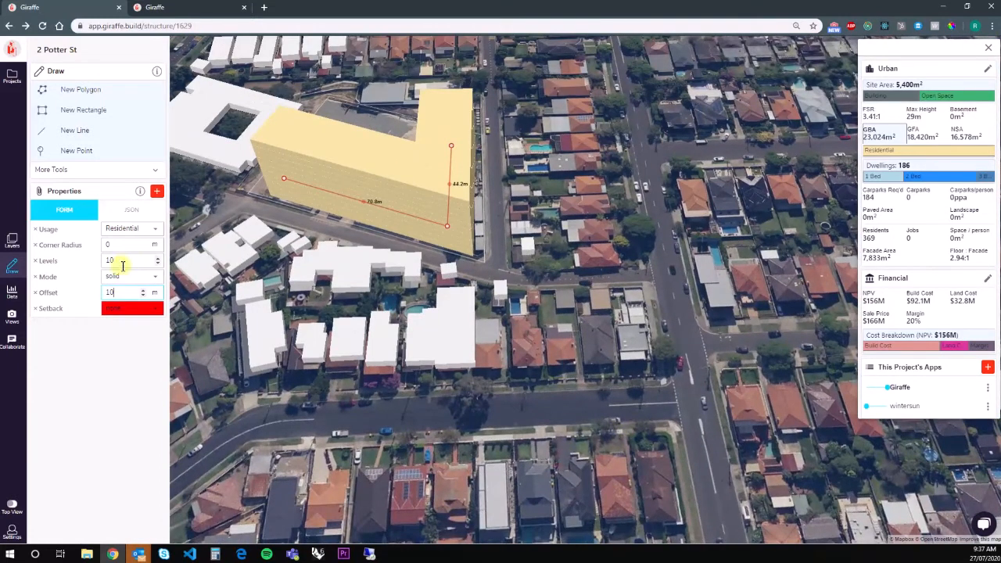
text(4)
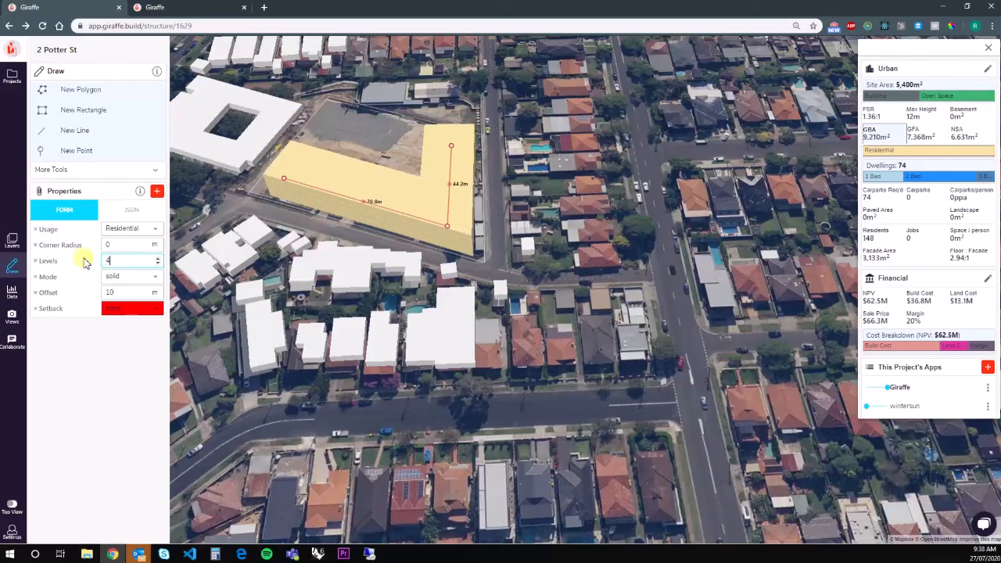
scroll(432, 259, down, 5)
scroll(396, 270, up, 3)
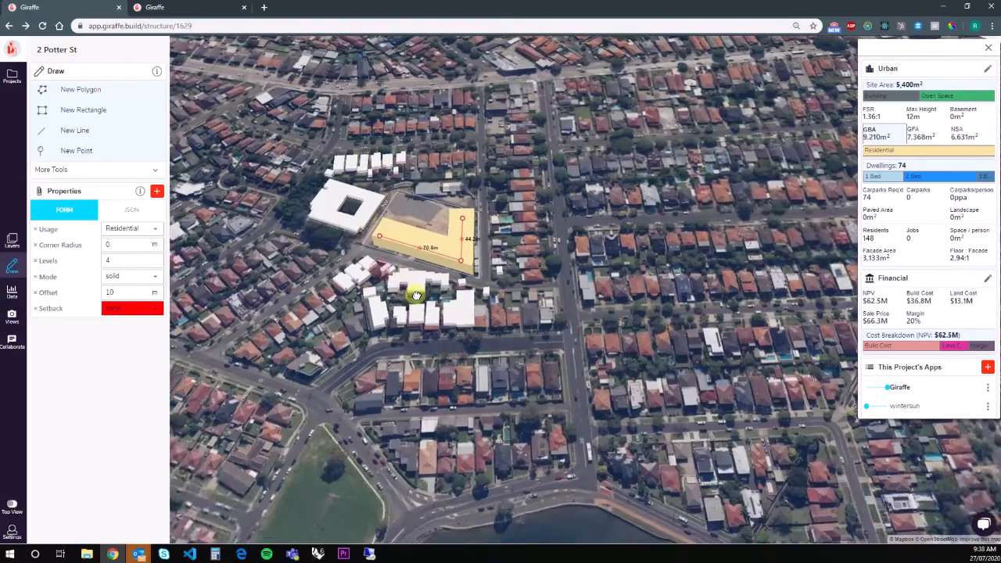
scroll(398, 277, up, 3)
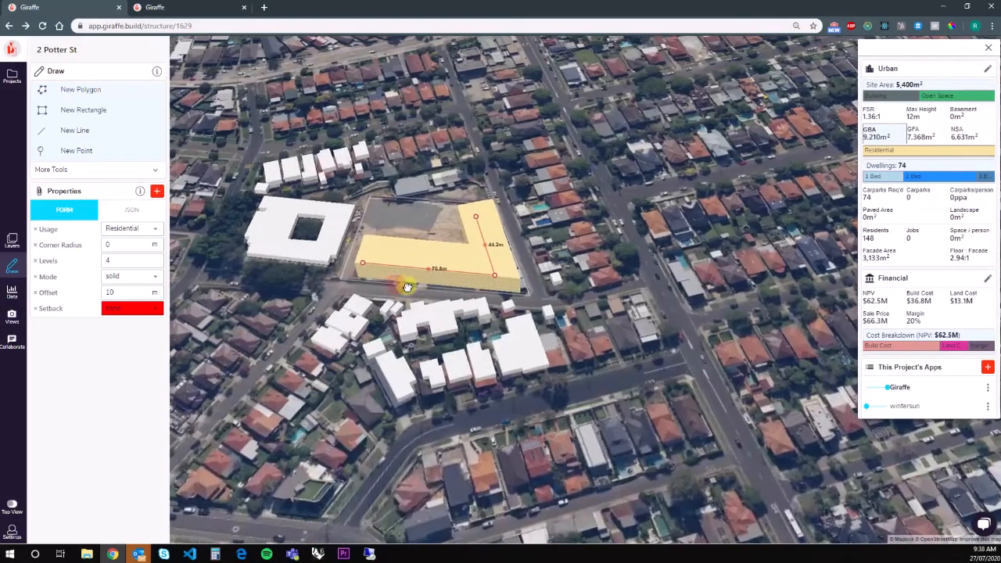
Show the 3D Height of Building layer to compare heights, then hide it again.
click(12, 241)
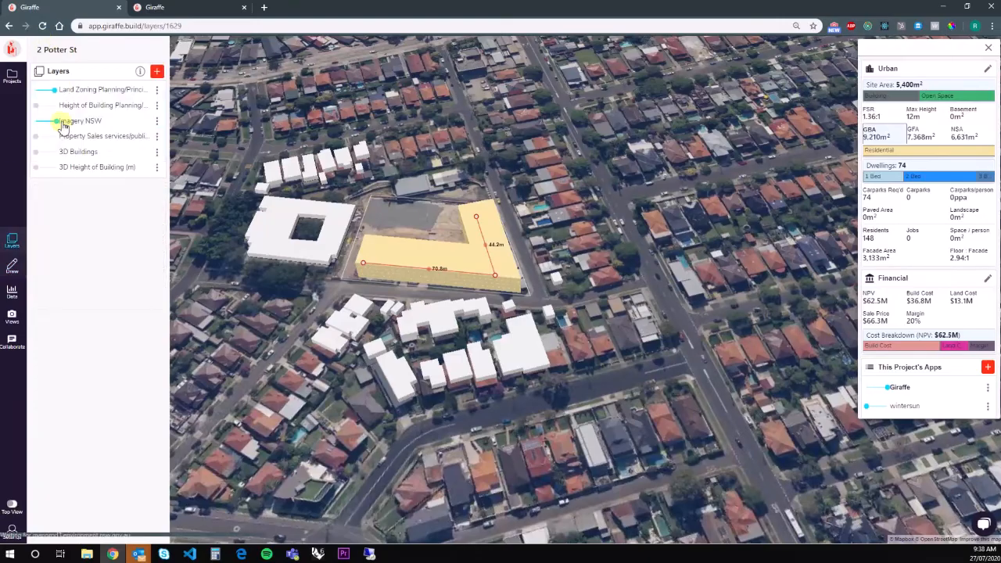
click(63, 174)
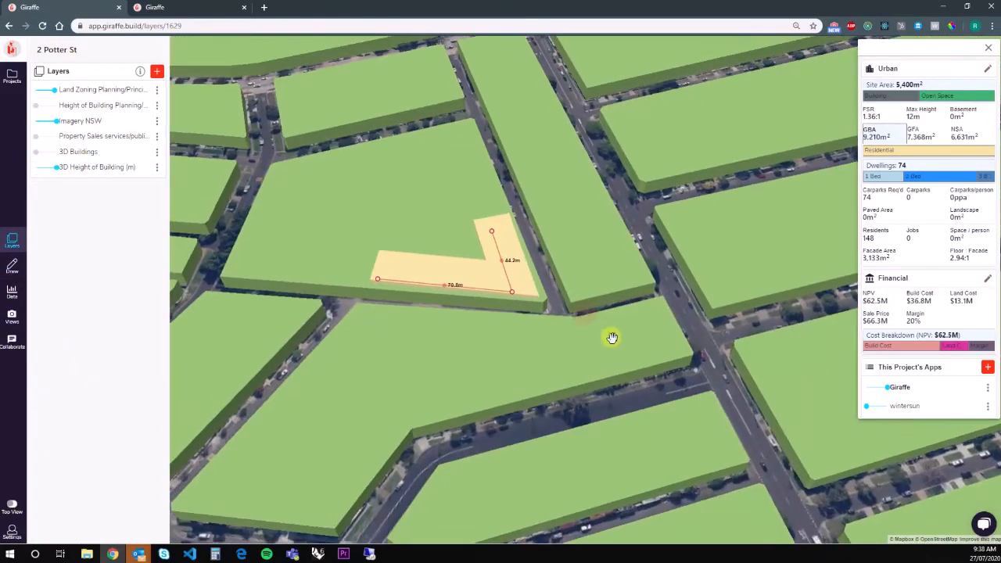
scroll(538, 312, up, 3)
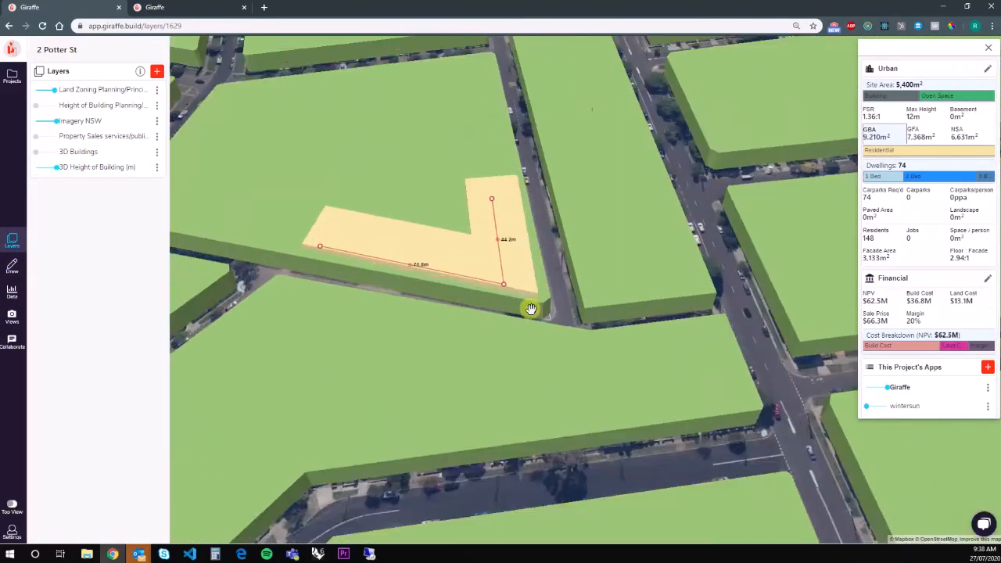
click(37, 171)
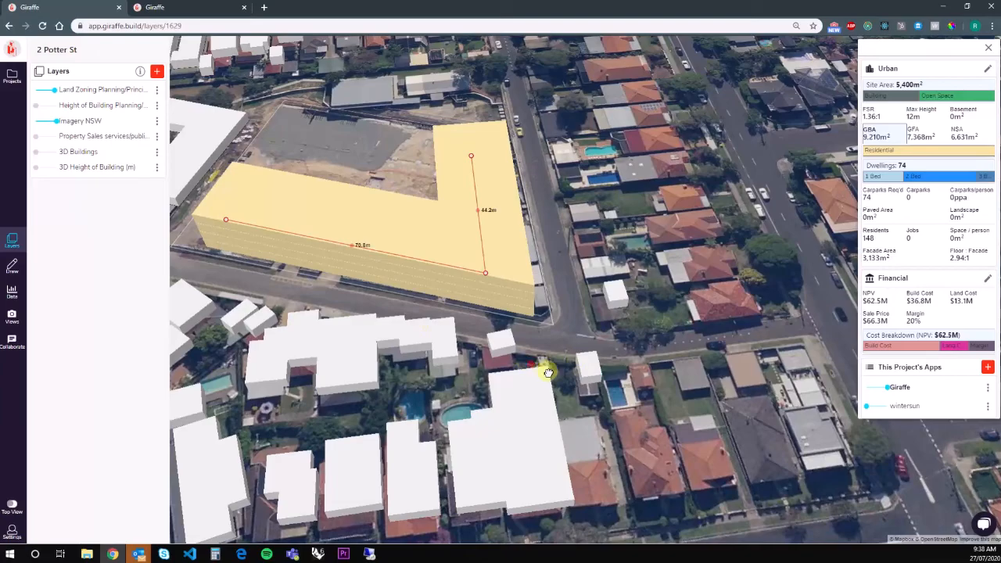
scroll(541, 368, down, 5)
Move the footprint corner to the site's top-left and add a bend, wrapping the building into a U.
drag(649, 395, 470, 297)
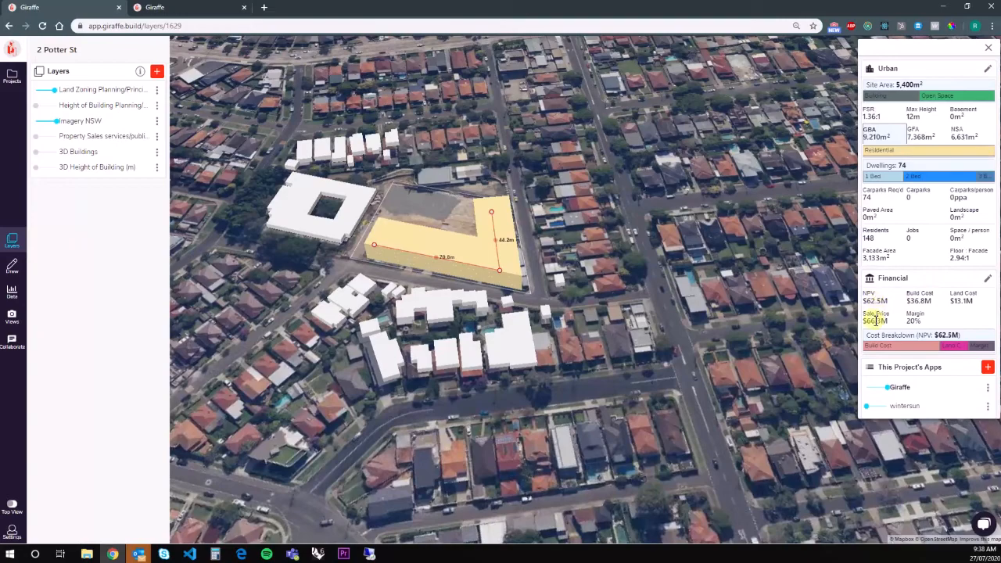
drag(956, 302, 967, 302)
drag(608, 316, 614, 319)
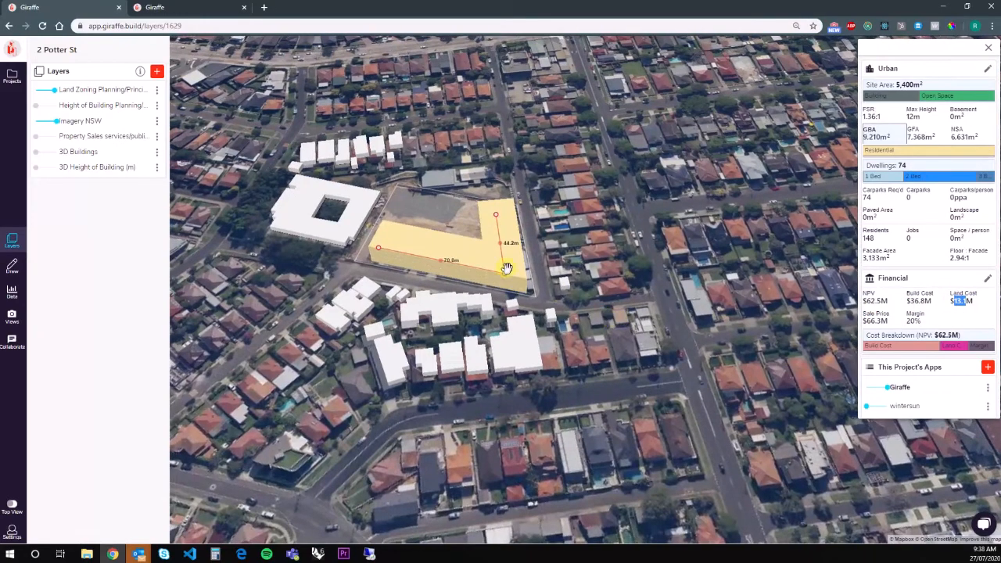
drag(506, 272, 381, 258)
drag(498, 214, 516, 282)
drag(458, 234, 501, 217)
drag(514, 283, 509, 282)
Orbit around the building and nudge its inner corner point.
right_drag(672, 347, 597, 338)
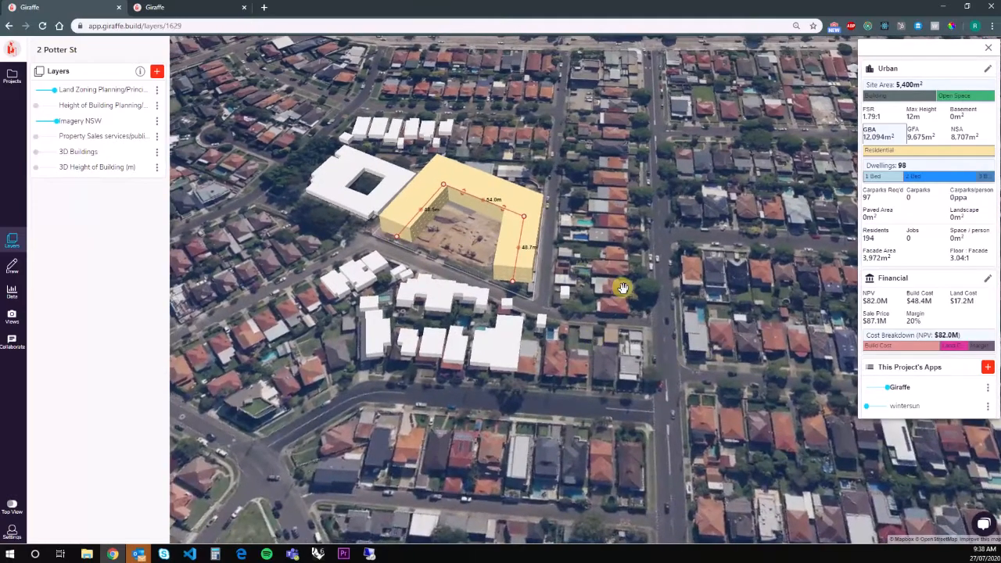
right_drag(624, 288, 315, 234)
scroll(583, 240, up, 3)
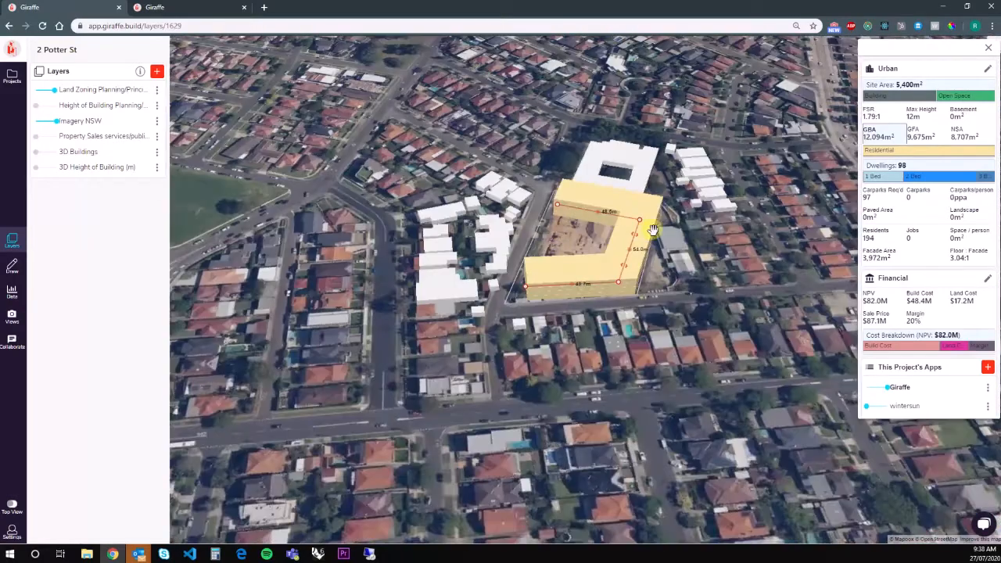
drag(642, 232, 638, 232)
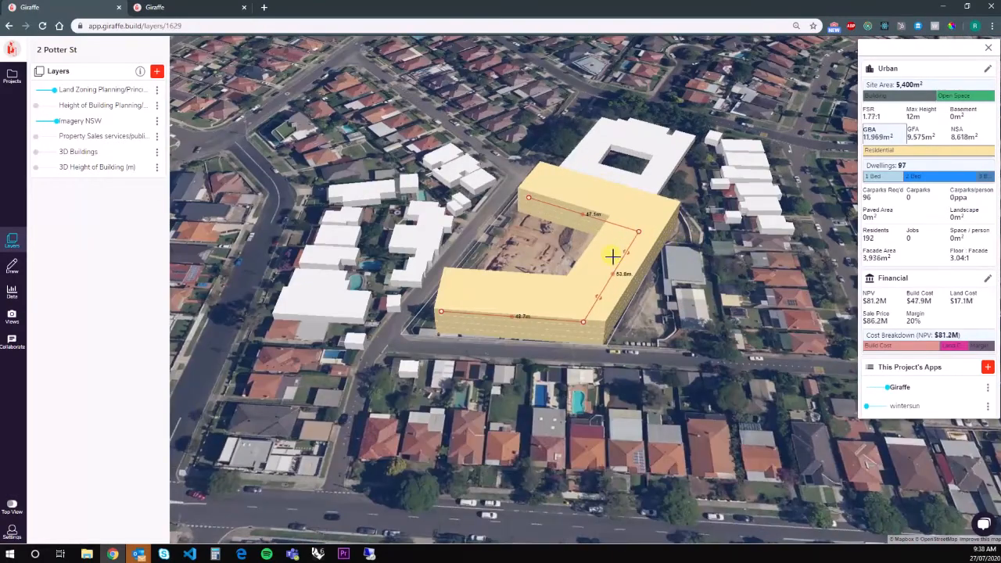
scroll(396, 327, down, 2)
scroll(541, 321, down, 2)
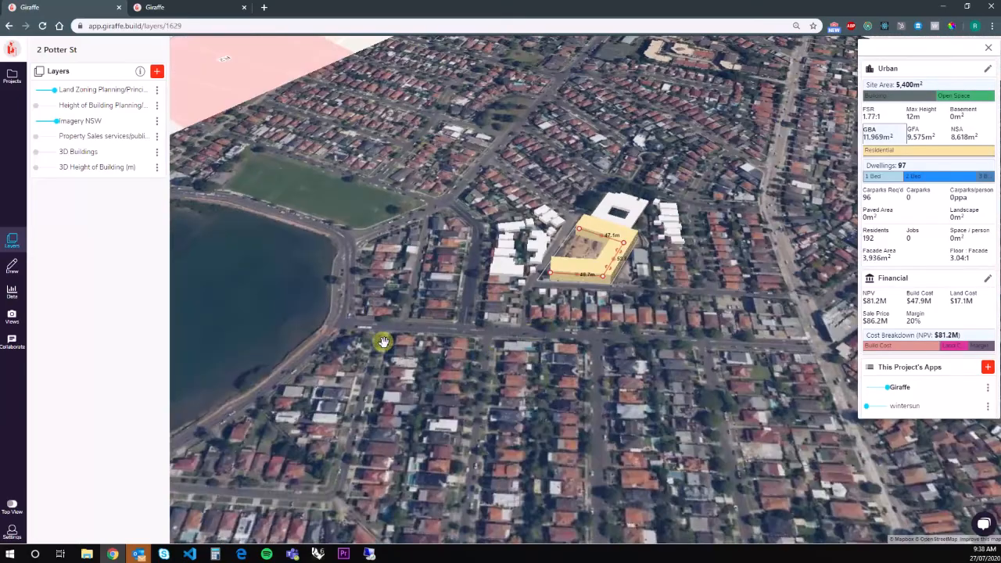
scroll(464, 302, down, 2)
scroll(619, 301, up, 2)
scroll(485, 279, up, 2)
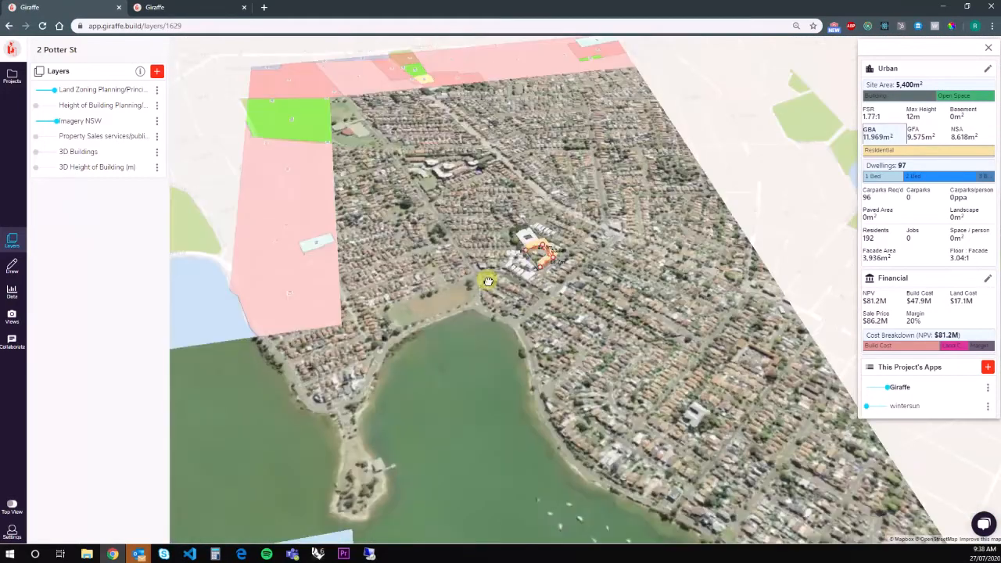
scroll(540, 240, up, 2)
scroll(540, 241, up, 2)
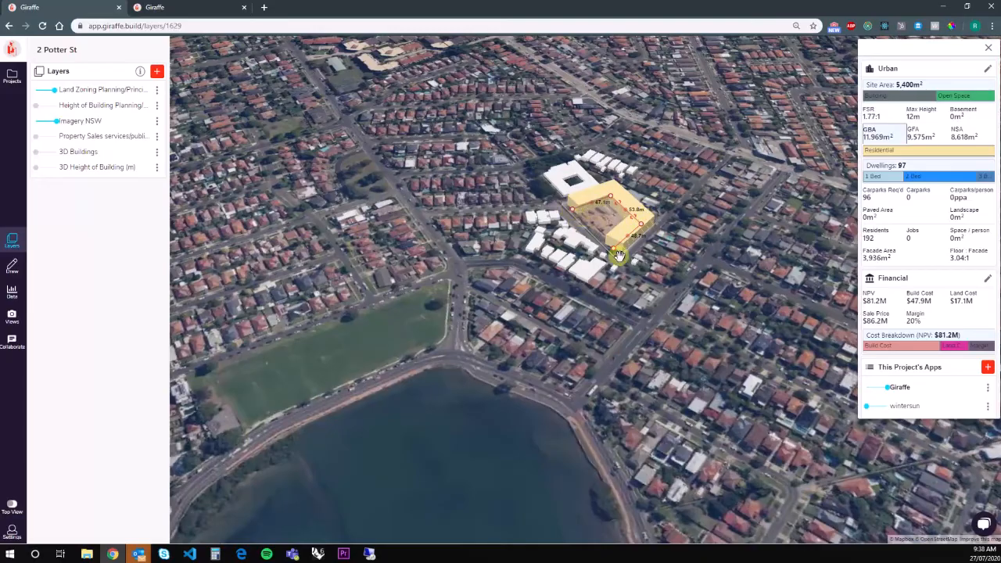
Shift the U-shaped footprint slightly up the site.
right_drag(502, 308, 676, 262)
scroll(570, 195, up, 3)
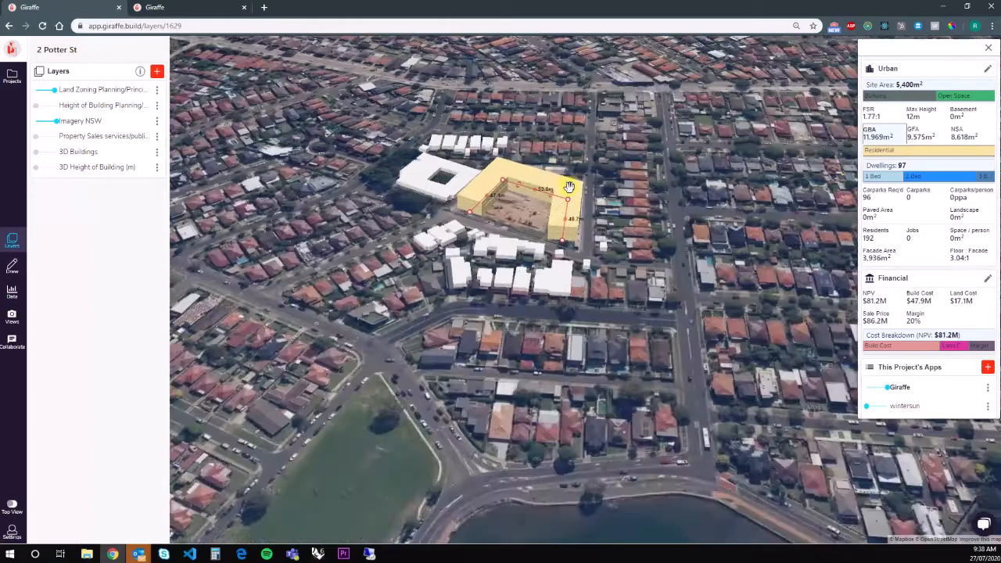
right_drag(513, 234, 481, 212)
drag(486, 234, 481, 217)
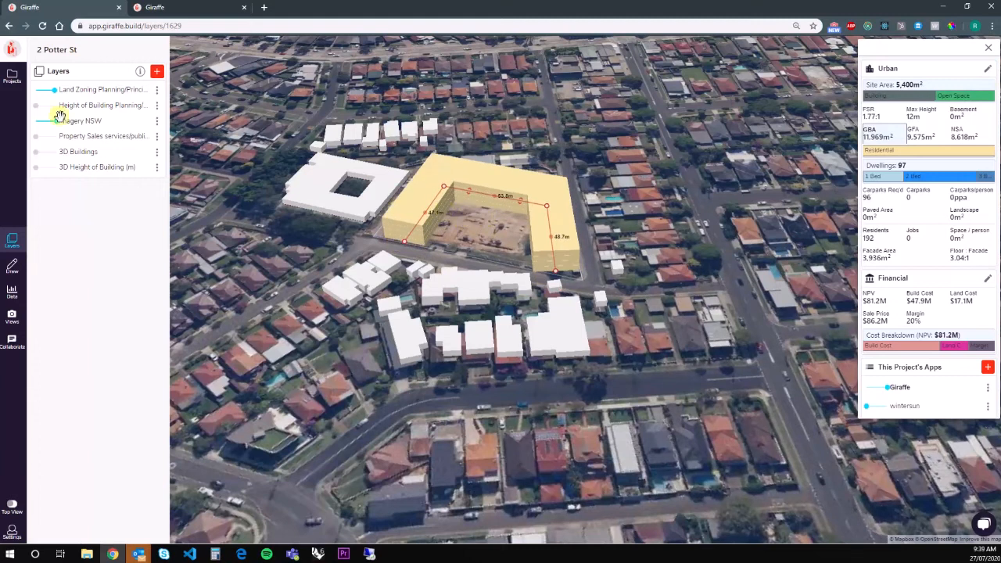
click(9, 27)
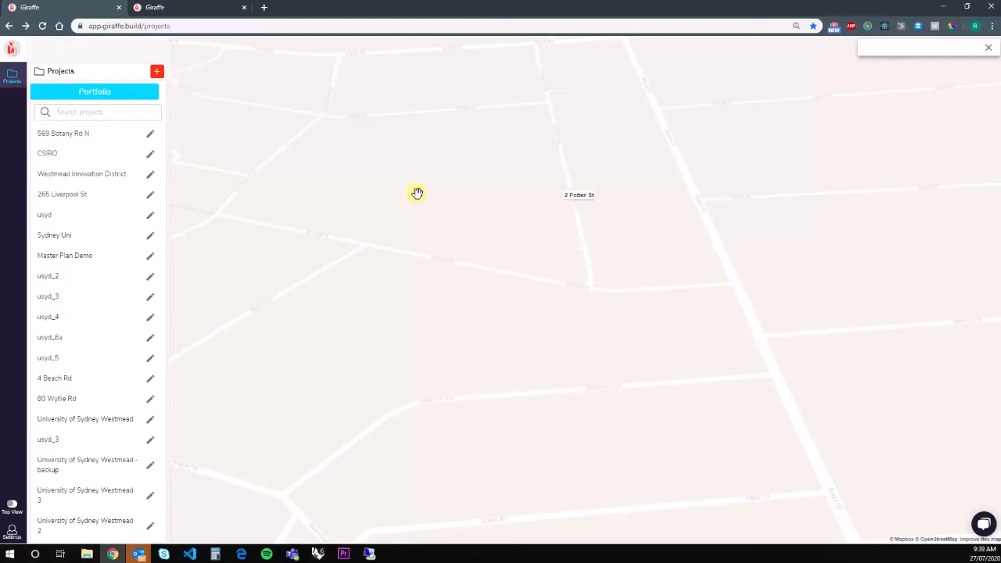
scroll(423, 199, down, 2)
drag(393, 201, 586, 251)
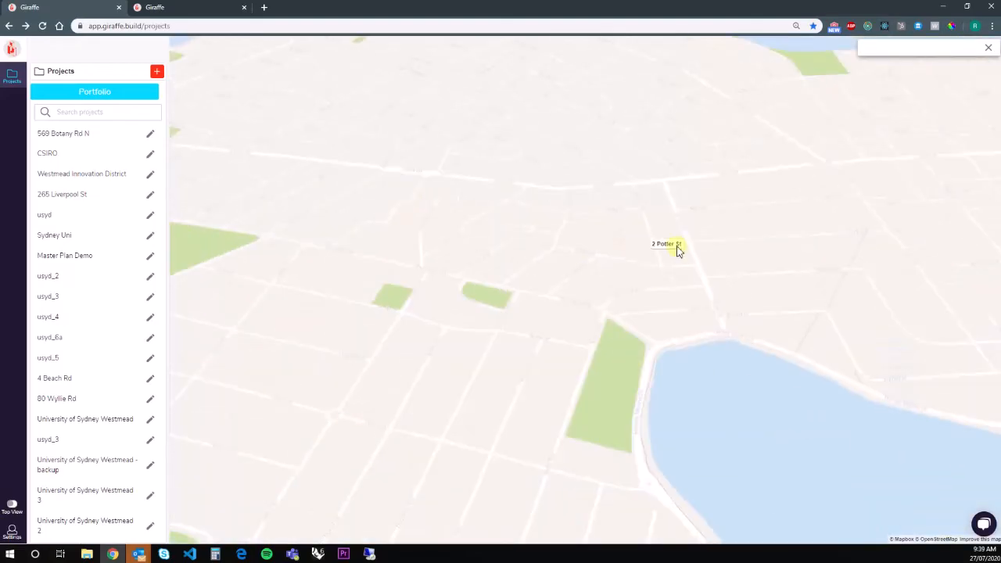
scroll(679, 251, down, 5)
drag(469, 219, 474, 261)
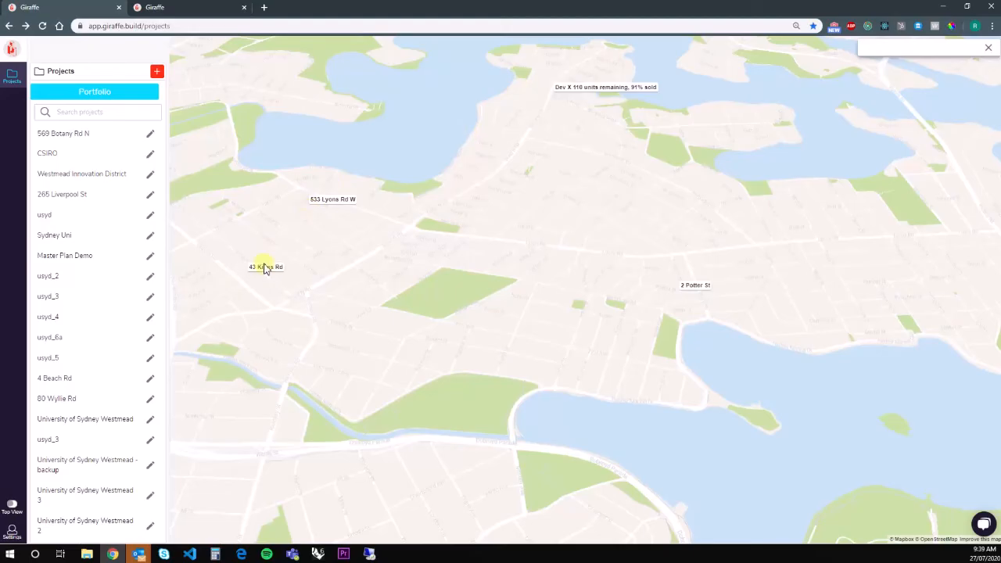
scroll(523, 130, down, 3)
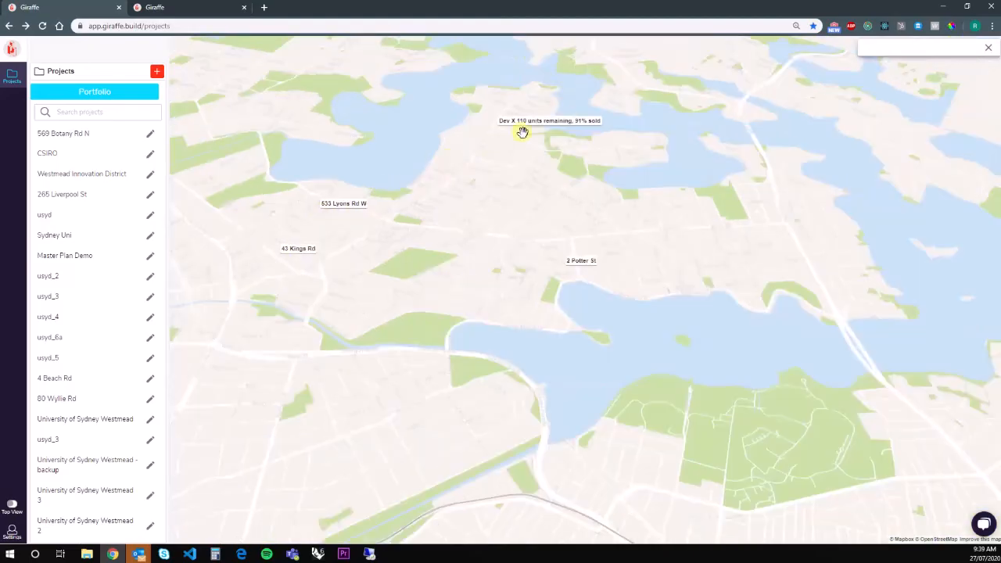
right_drag(409, 169, 438, 165)
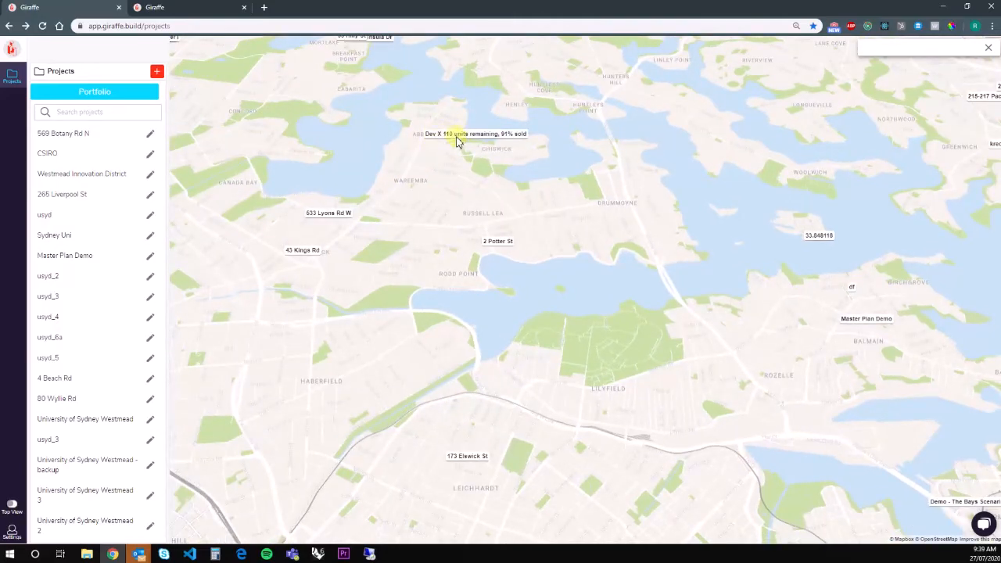
right_drag(452, 151, 452, 155)
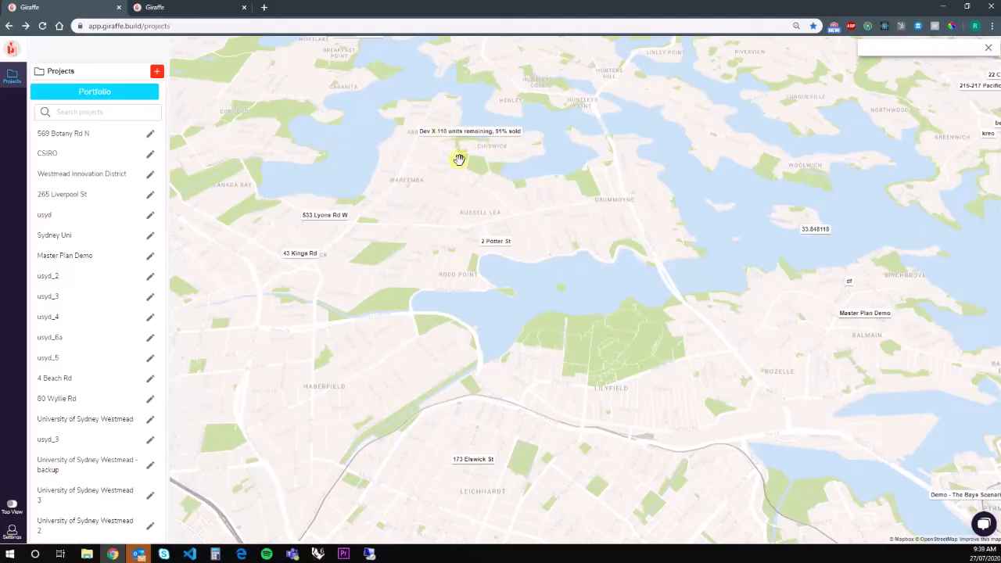
click(487, 243)
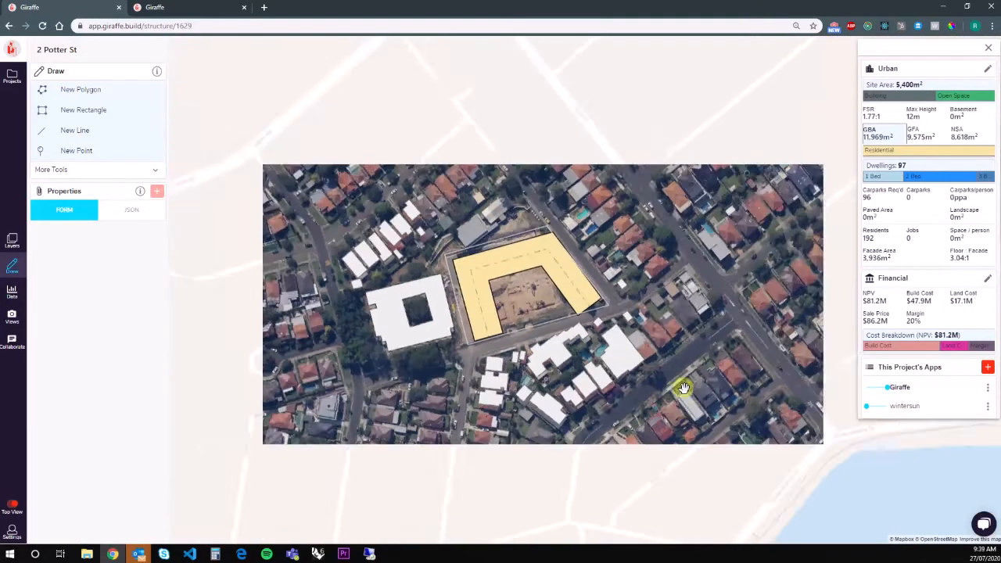
Tilt and rotate the map into 3-D and zoom in on the U-shaped massing.
right_drag(684, 388, 596, 336)
right_drag(699, 363, 590, 350)
scroll(547, 280, up, 3)
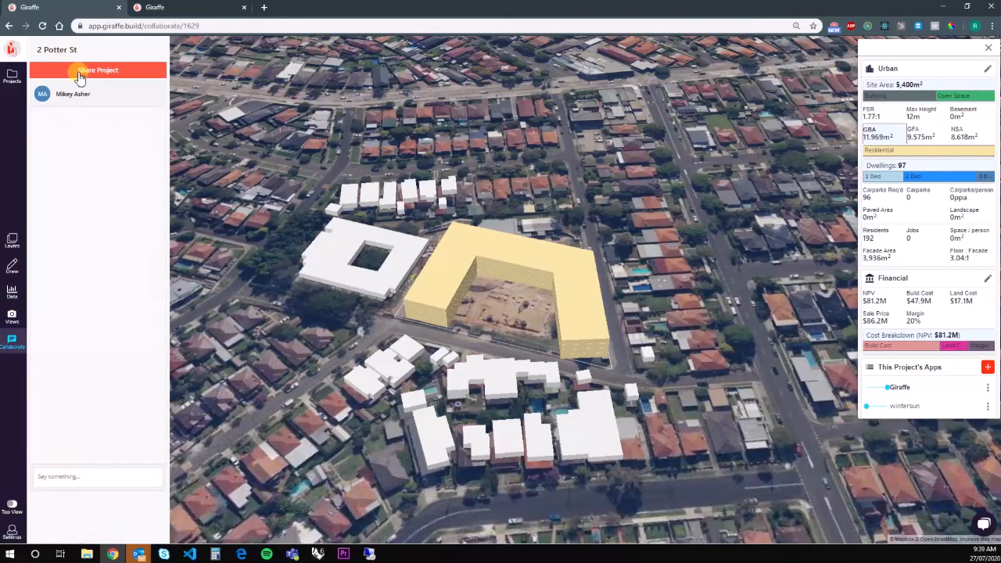
Pull a corner of the U-shaped building inward, reducing it to 94 dwellings.
right_drag(336, 235, 646, 316)
right_drag(372, 352, 605, 253)
scroll(605, 252, up, 3)
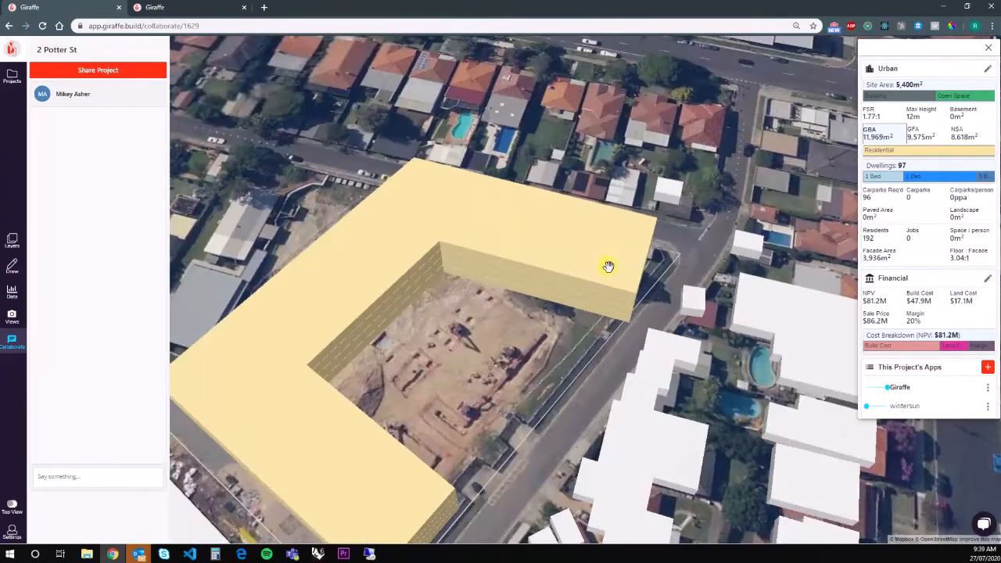
click(641, 283)
drag(639, 286, 623, 280)
Share the project by entering a colleague's e-mail address and sending the invite.
click(102, 77)
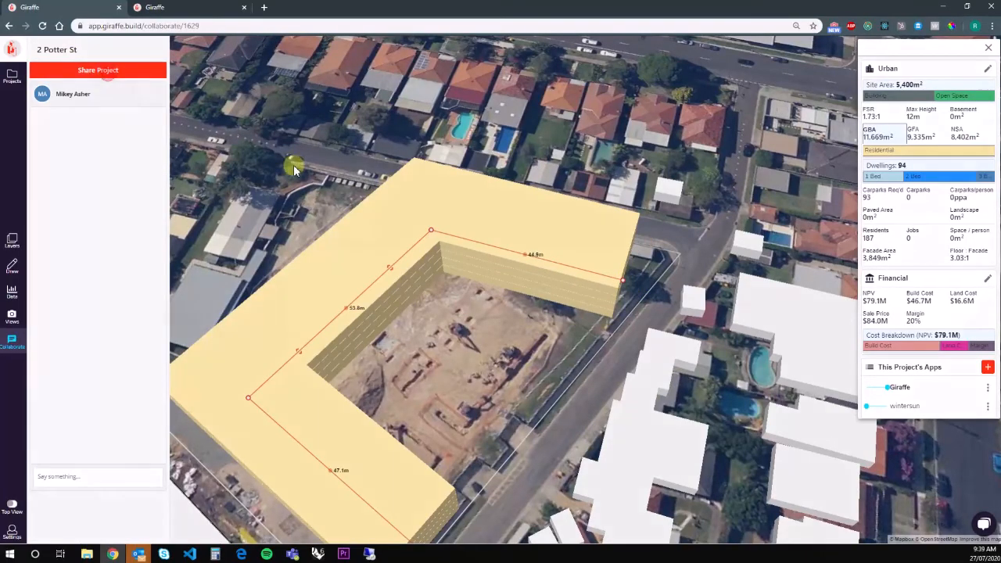
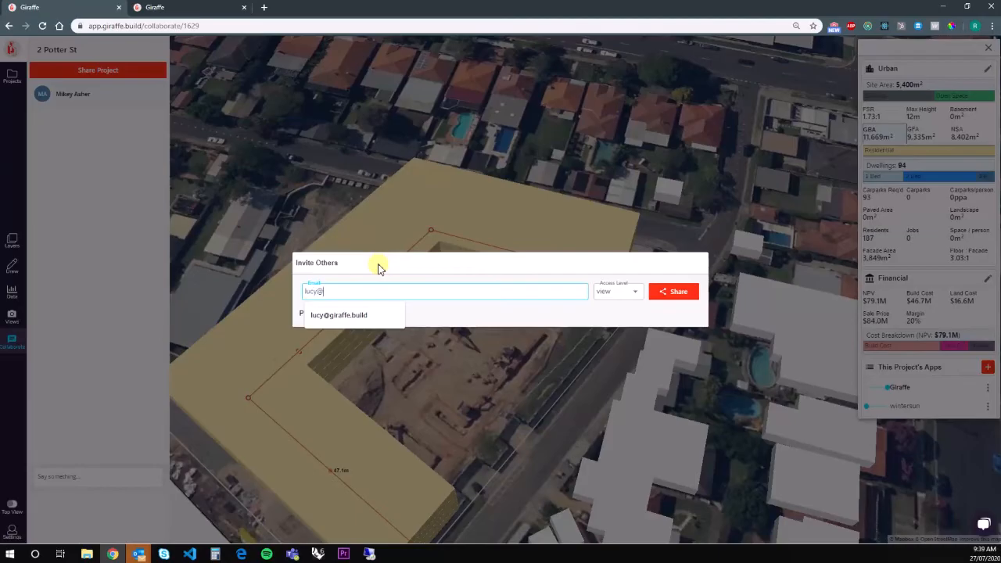
key(Down)
key(Return)
click(667, 294)
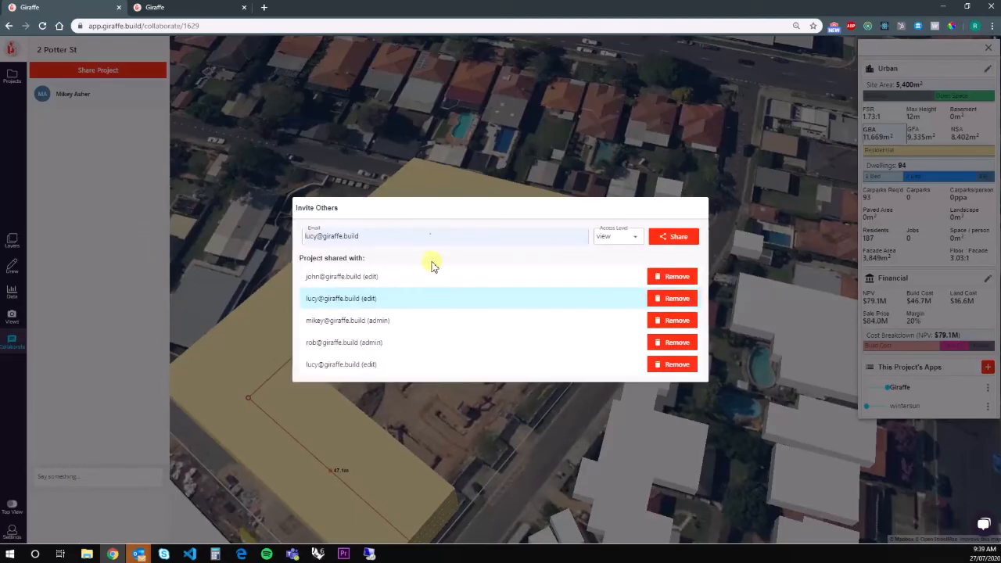
click(427, 181)
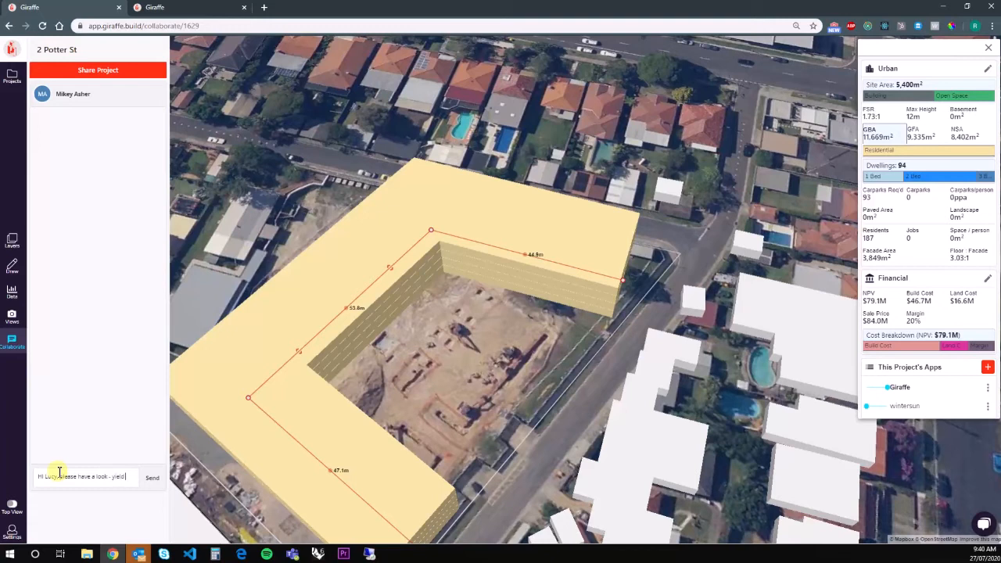
Send the chat note saying the yield needs to be 100 units.
text(ds to)
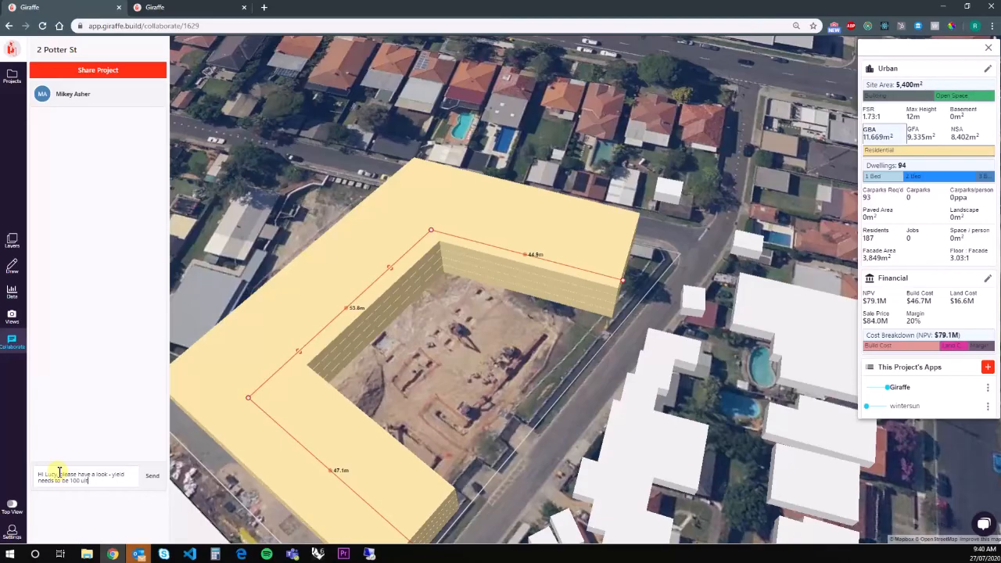
text( be 100 units)
key(Return)
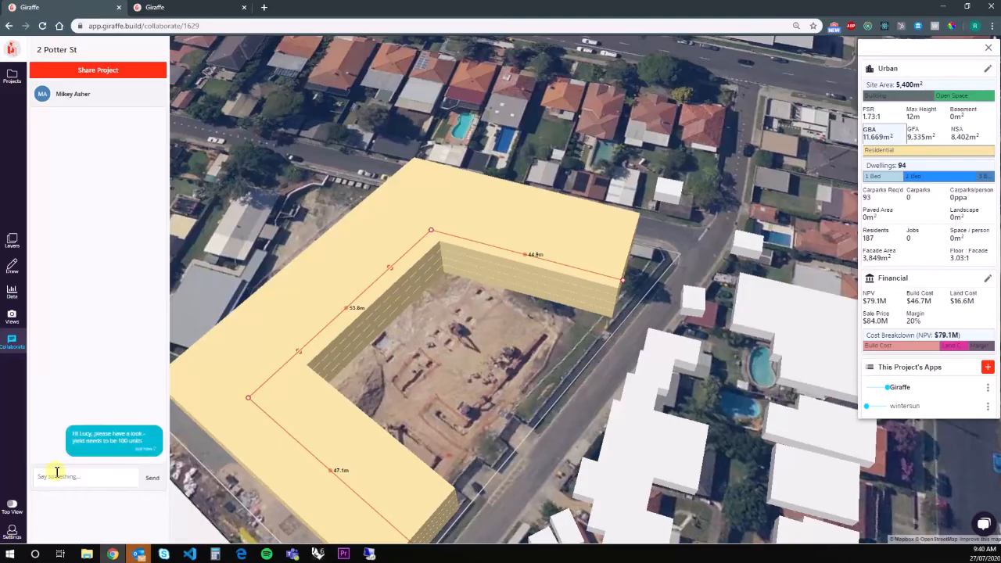
right_drag(525, 382, 501, 372)
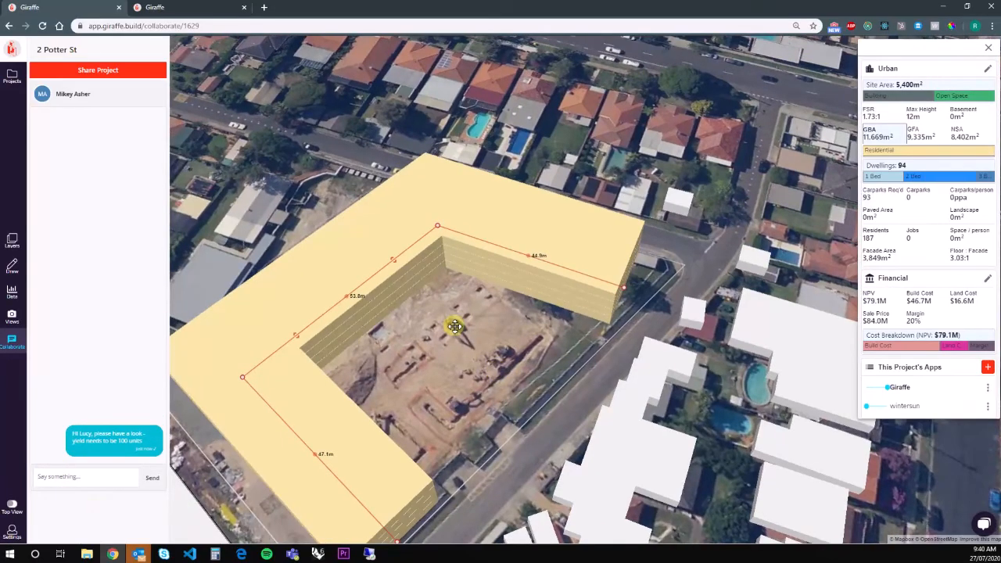
scroll(455, 327, down, 3)
Shift the U-shaped building slightly down-left on the site.
mouse_move(464, 330)
mouse_down()
mouse_move(445, 328)
mouse_move(467, 342)
mouse_up()
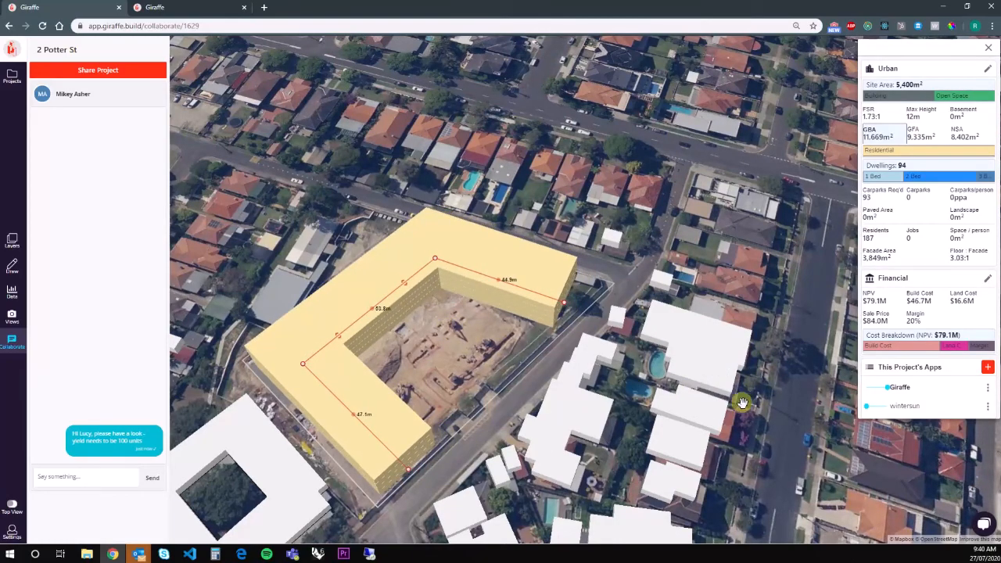
right_drag(785, 407, 527, 348)
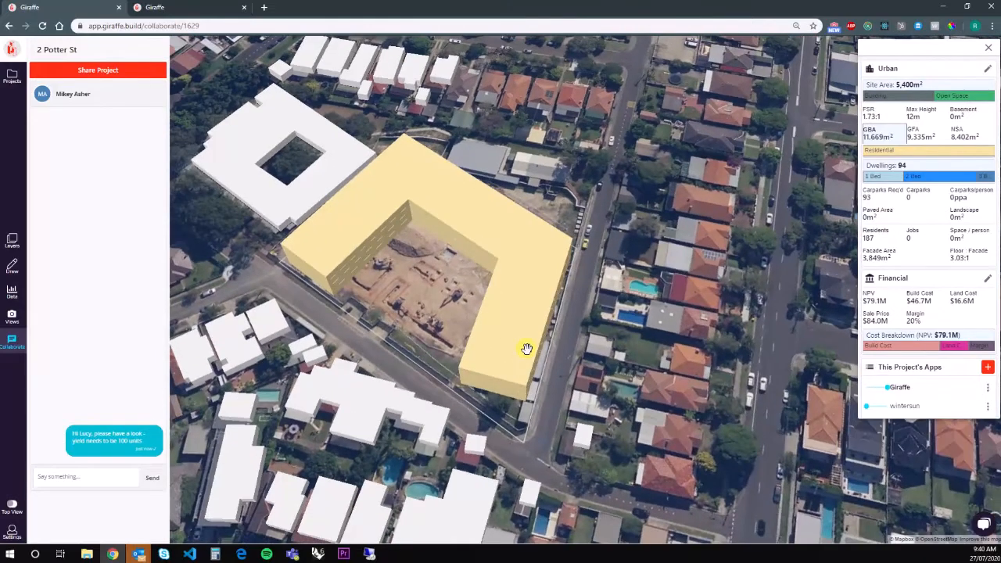
scroll(527, 348, down, 3)
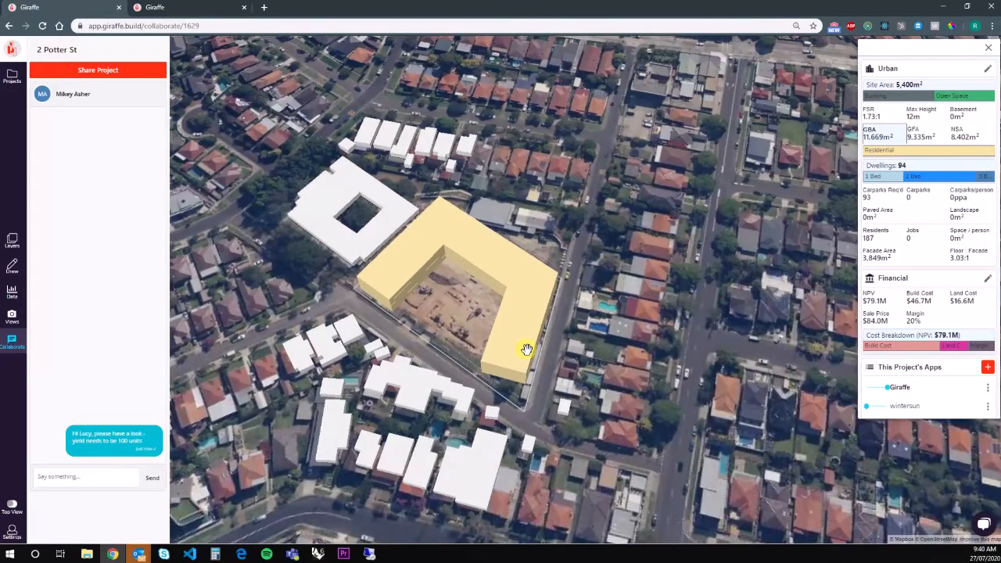
drag(402, 376, 409, 381)
right_drag(645, 428, 351, 338)
right_drag(626, 397, 451, 351)
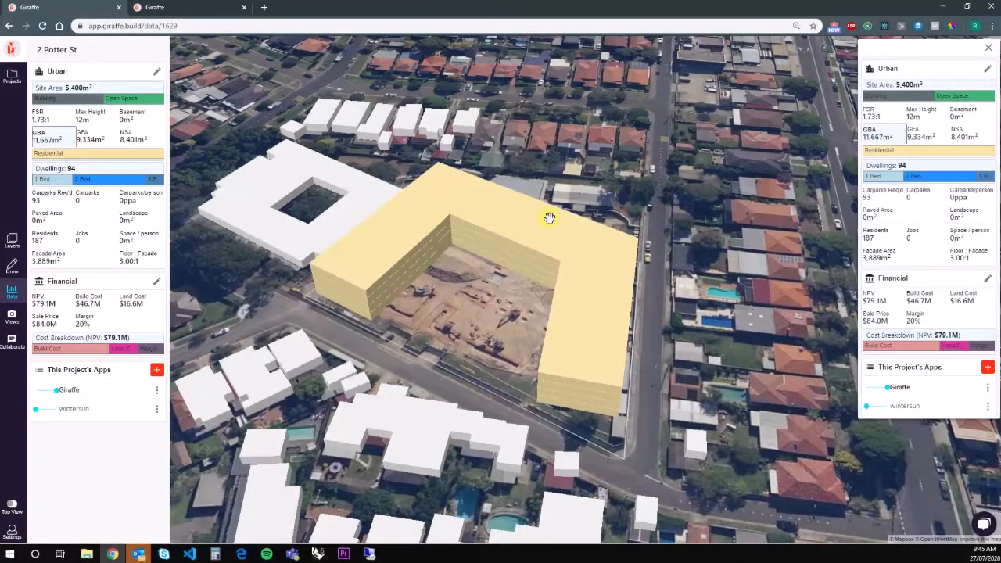
right_drag(553, 218, 553, 236)
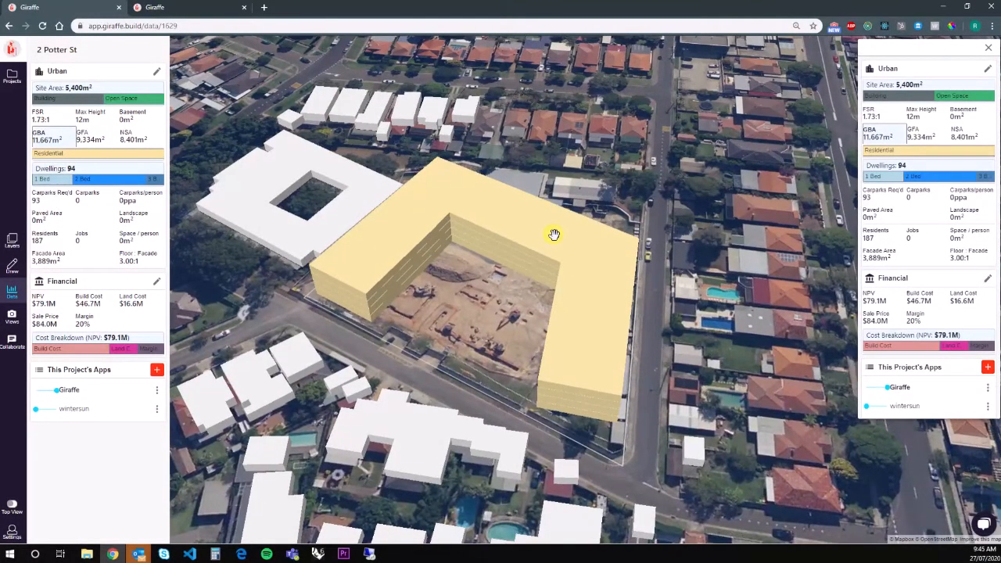
right_drag(670, 214, 599, 328)
right_drag(626, 361, 387, 323)
scroll(377, 223, down, 5)
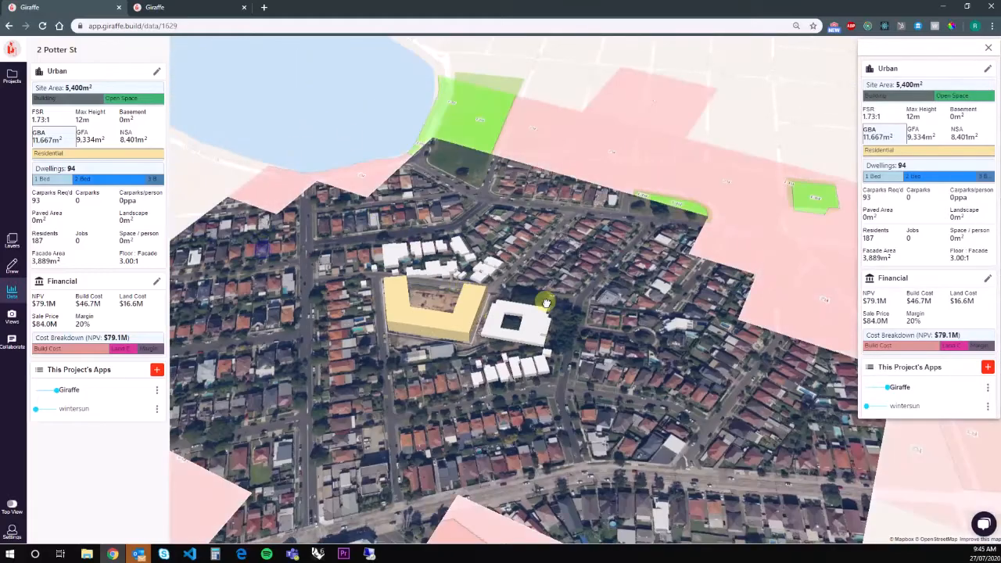
scroll(342, 371, up, 5)
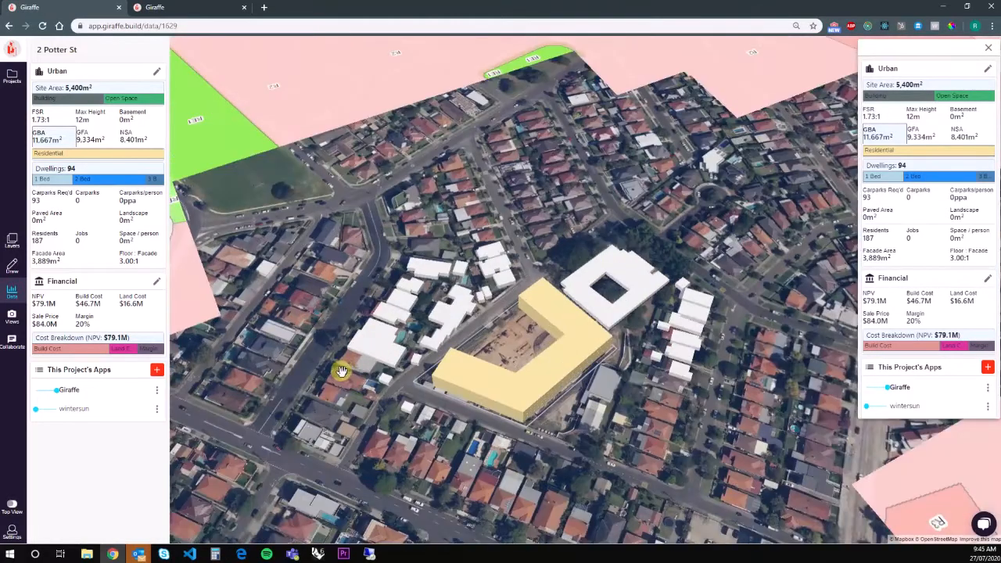
right_drag(342, 372, 828, 173)
right_drag(184, 366, 232, 359)
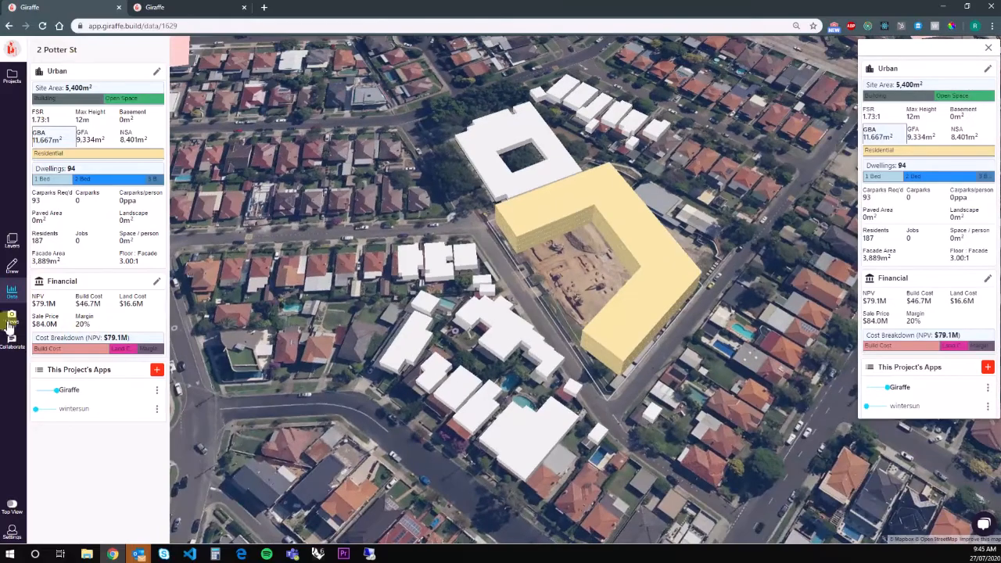
Reopen the collaboration chat panel and switch to a flat top-down plan view.
click(12, 341)
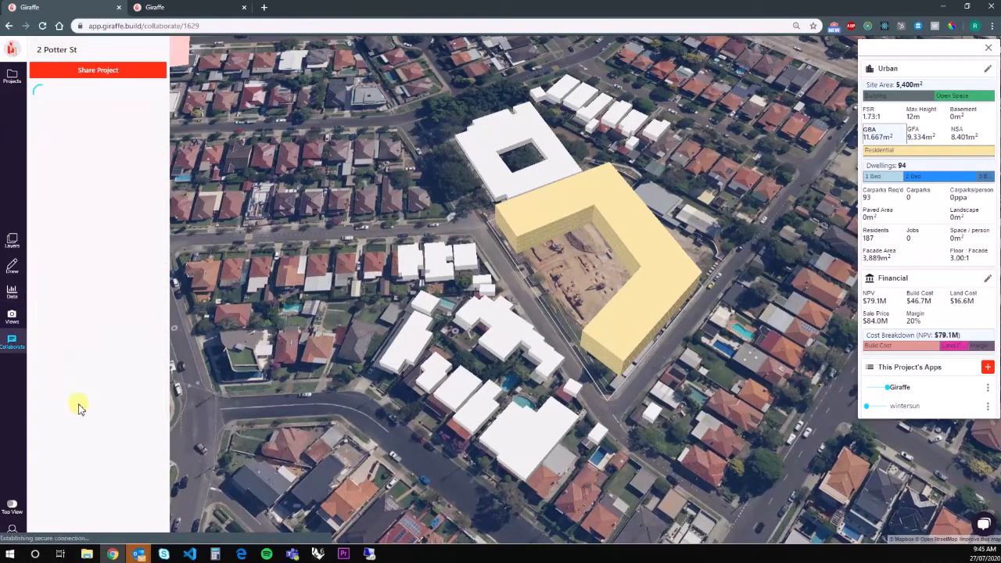
drag(469, 384, 441, 392)
right_drag(599, 447, 626, 463)
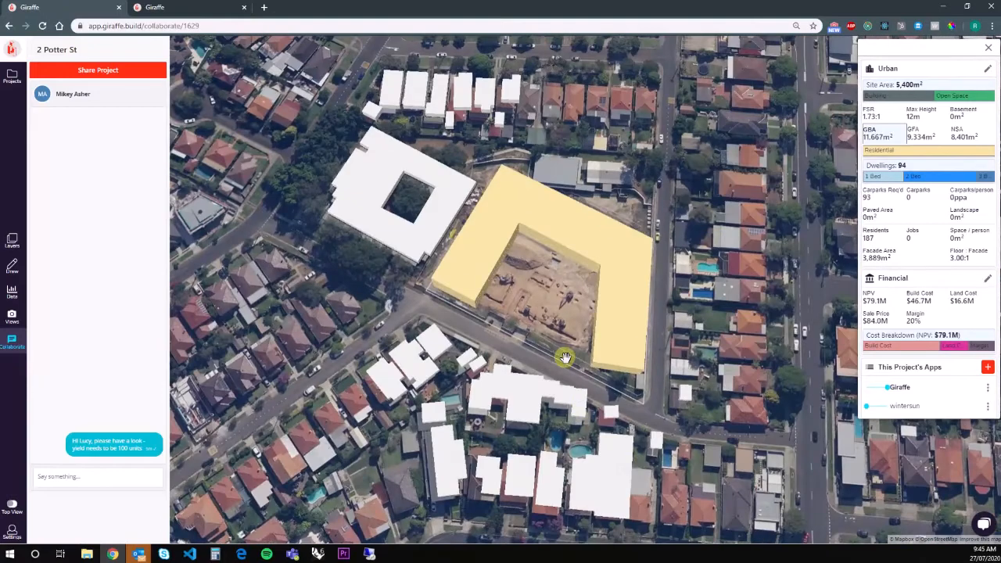
key(space)
click(558, 293)
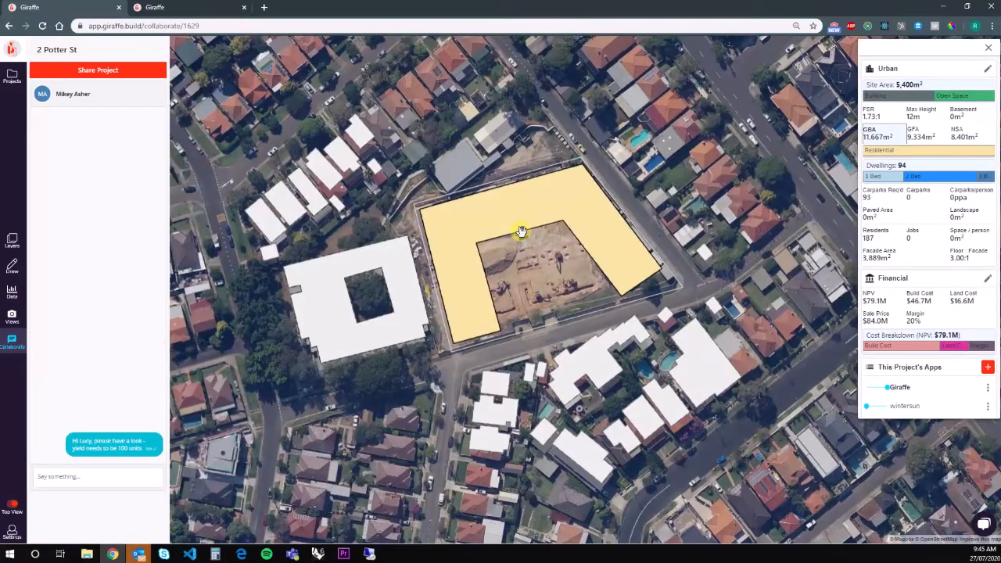
Zoom in and select the building footprint for editing.
scroll(522, 231, up, 2)
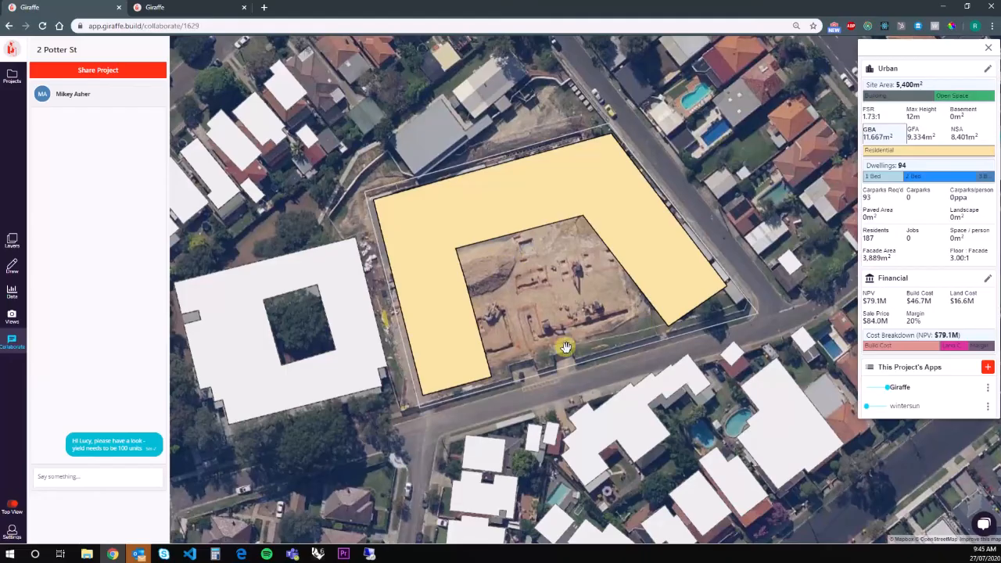
scroll(566, 293, down, 5)
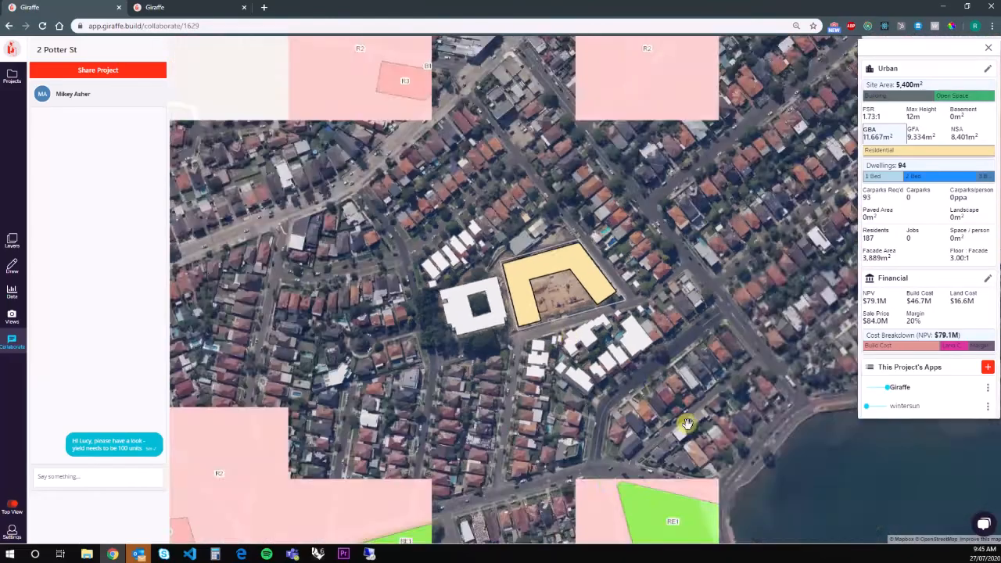
scroll(600, 335, up, 5)
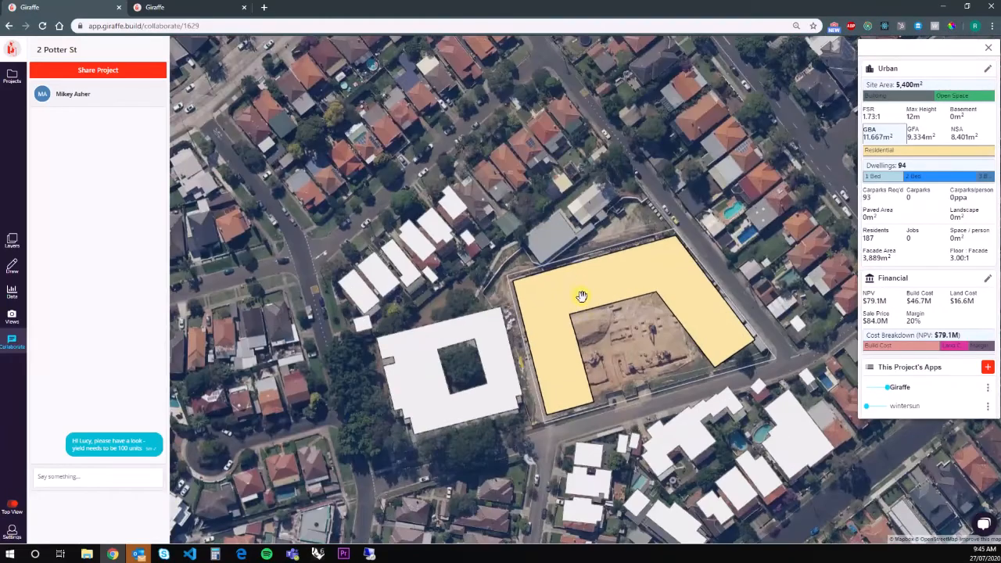
scroll(548, 284, up, 1)
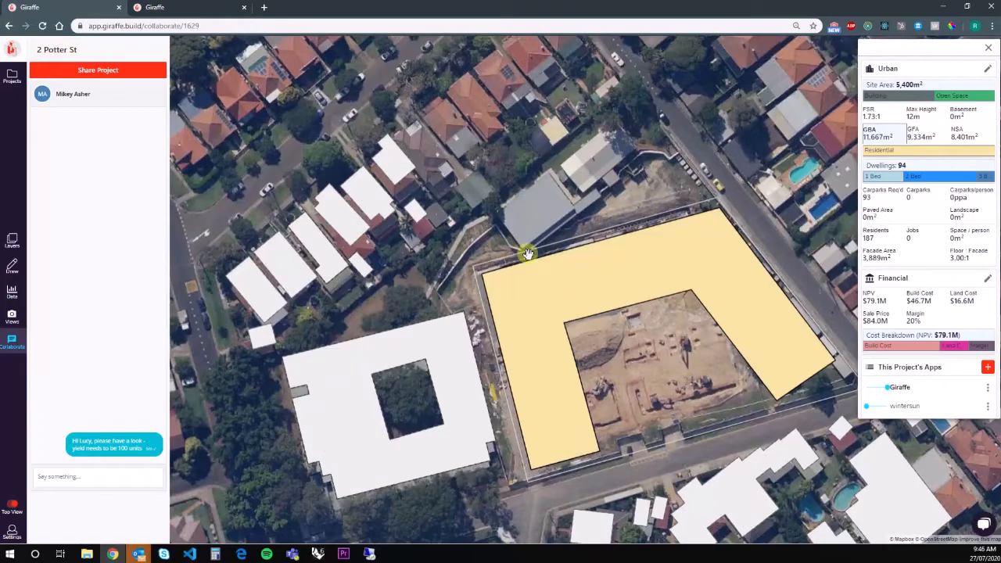
click(534, 257)
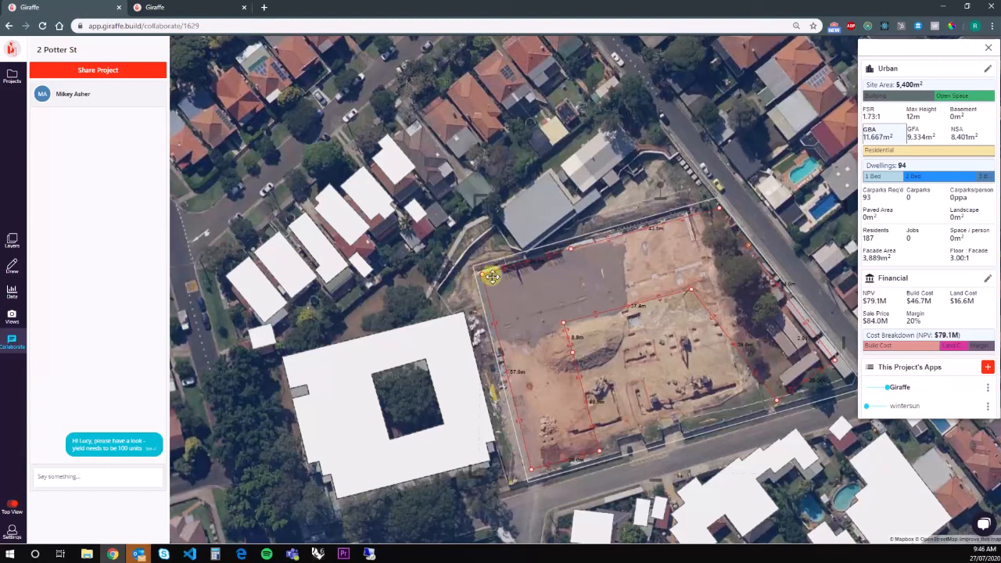
Adjust a corner of the outline and pull the inner corner up to enlarge the building.
drag(483, 276, 497, 338)
drag(450, 279, 429, 273)
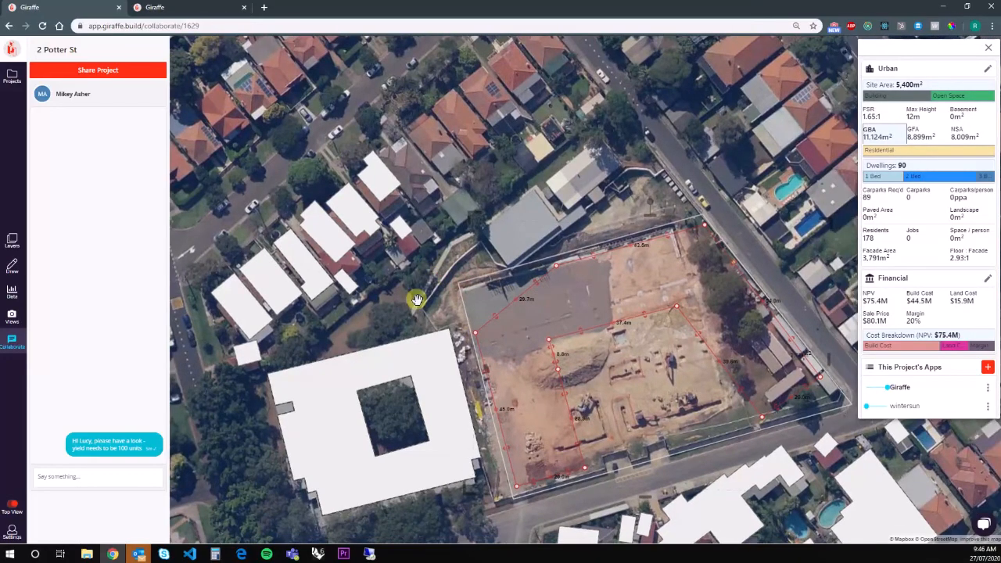
right_drag(417, 299, 414, 300)
right_drag(526, 292, 601, 291)
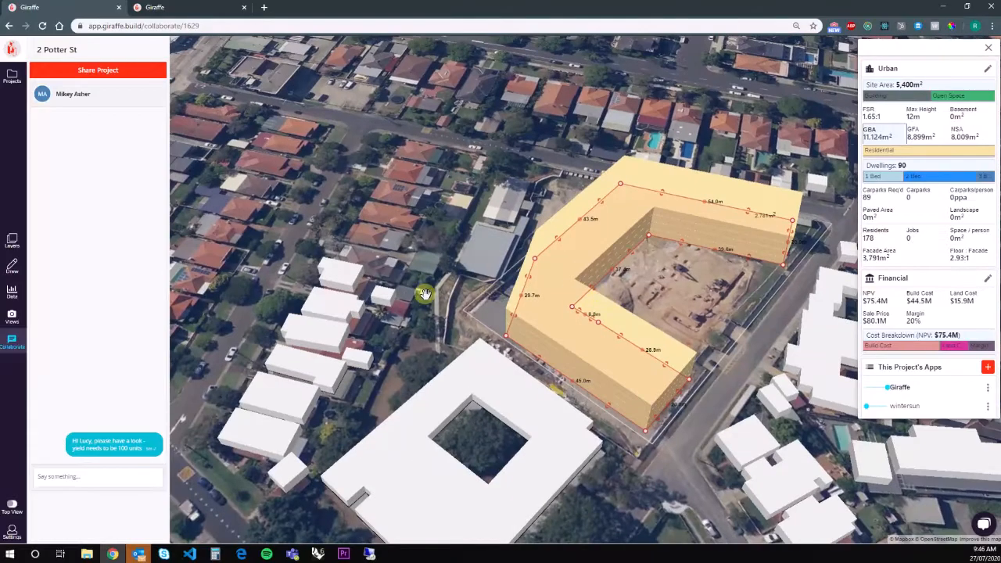
right_drag(425, 295, 444, 307)
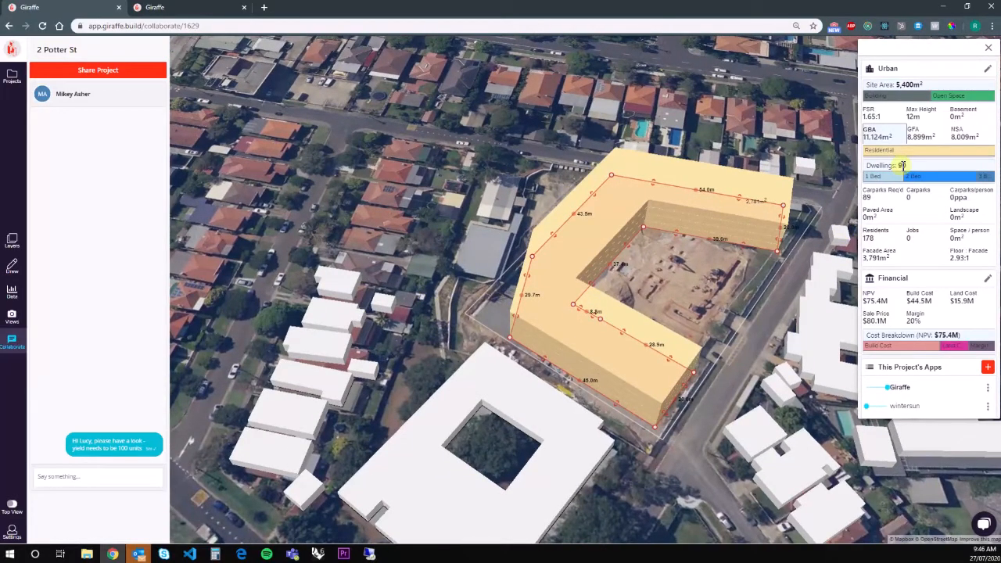
drag(607, 275, 611, 265)
Nudge the courtyard's inner corner, pull the bottom-right corner down, and shorten the top edge to 19.2 m.
right_drag(663, 314, 568, 415)
right_drag(734, 381, 696, 399)
right_drag(464, 370, 504, 378)
drag(502, 378, 504, 376)
right_drag(541, 393, 651, 372)
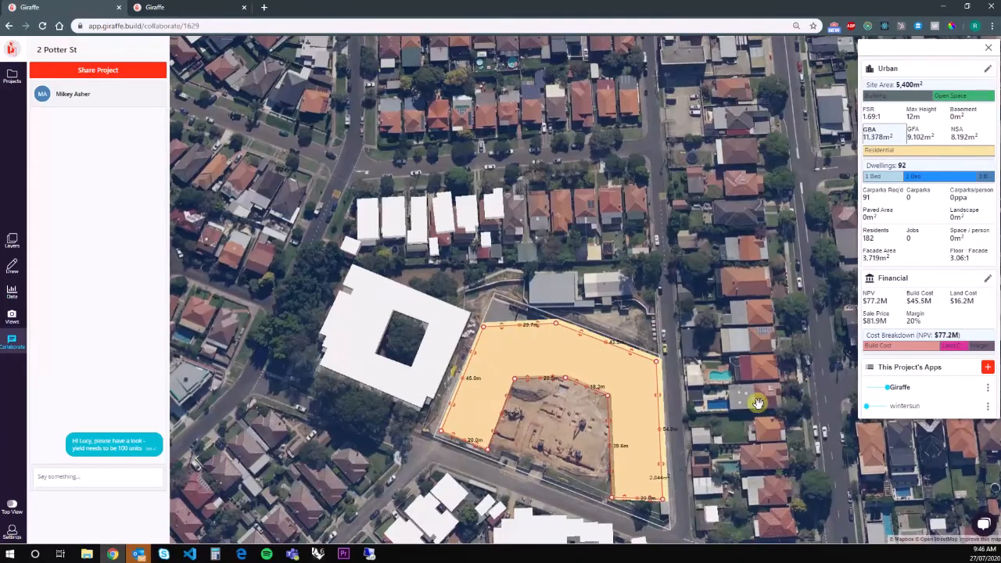
drag(758, 403, 662, 326)
drag(559, 403, 560, 423)
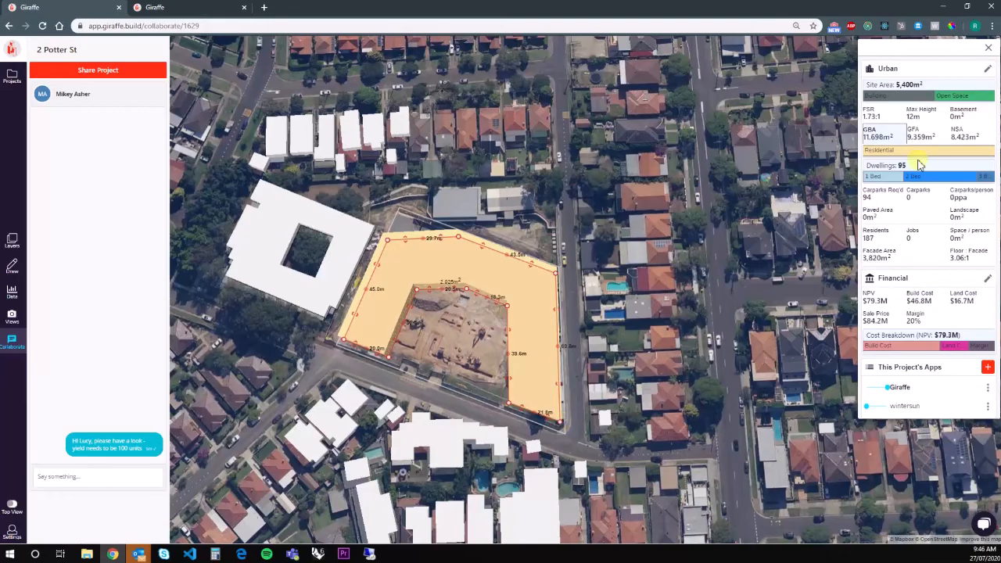
scroll(423, 305, up, 3)
drag(440, 285, 437, 282)
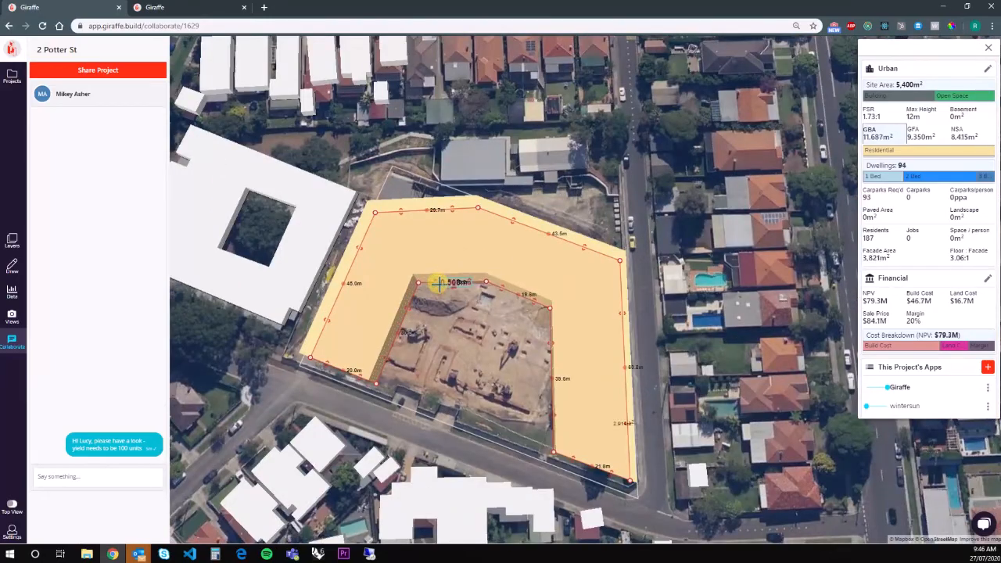
Deselect the building and zoom out over the reshaped U.
drag(765, 389, 726, 360)
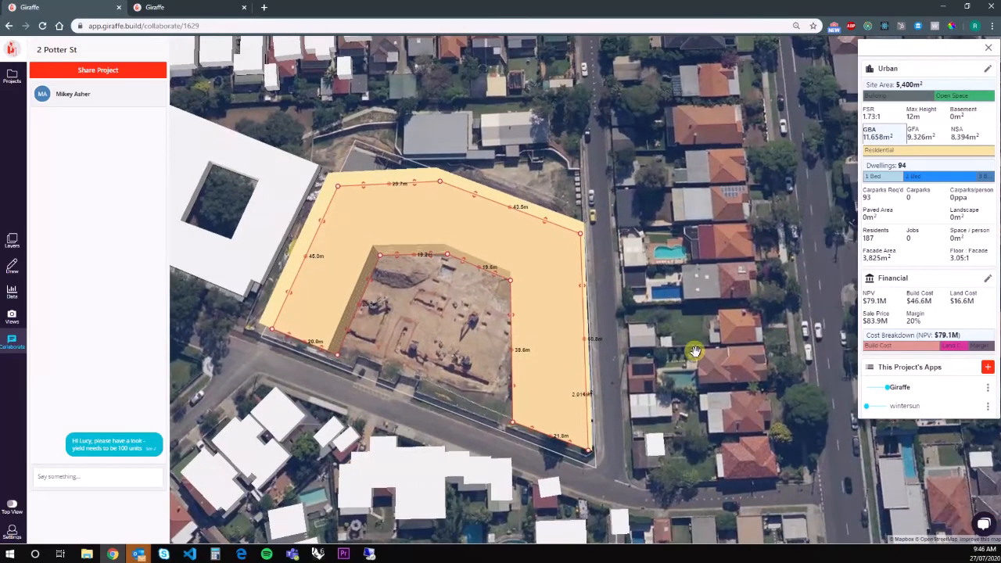
click(626, 337)
right_drag(632, 321, 461, 341)
scroll(460, 340, down, 2)
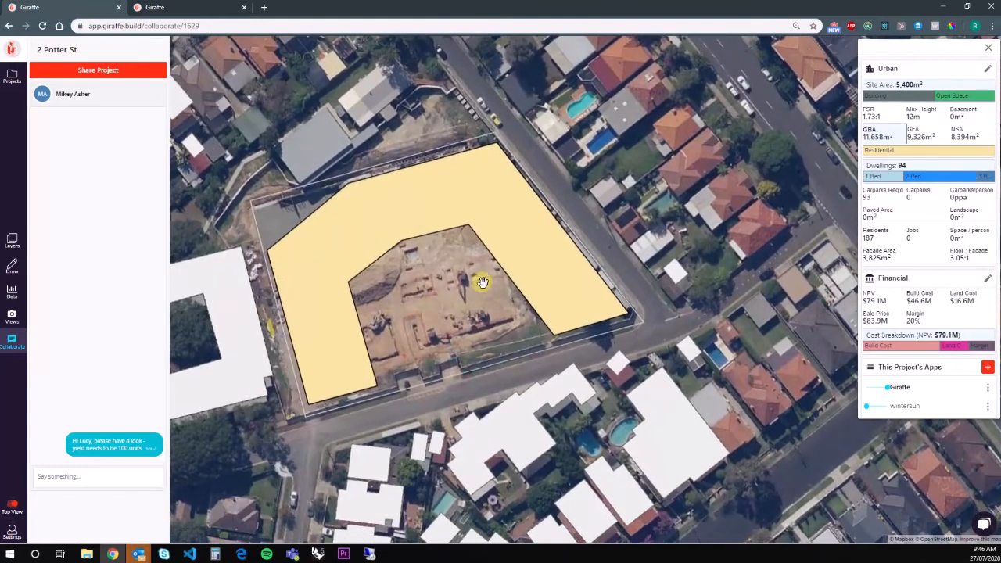
scroll(441, 320, down, 3)
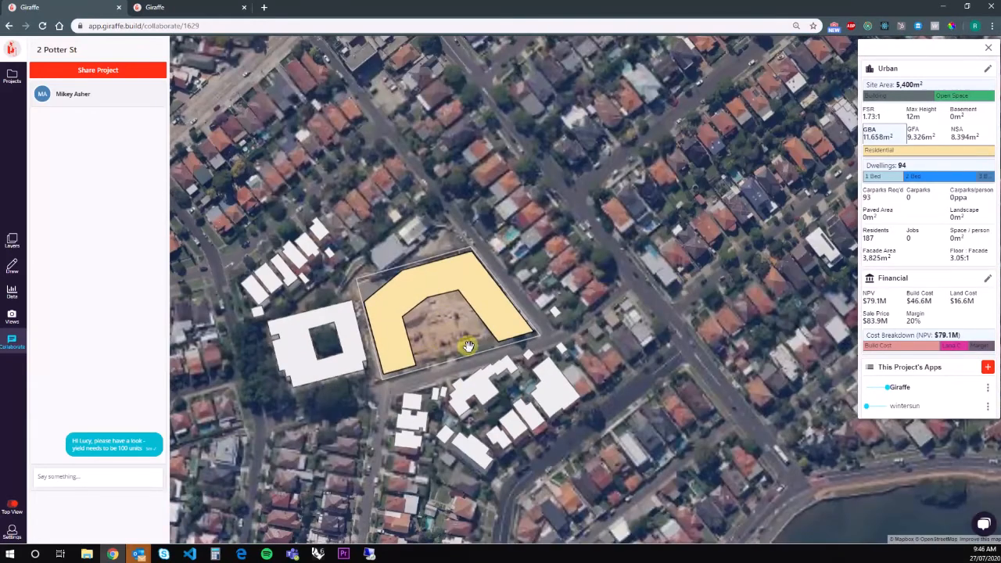
scroll(454, 346, down, 3)
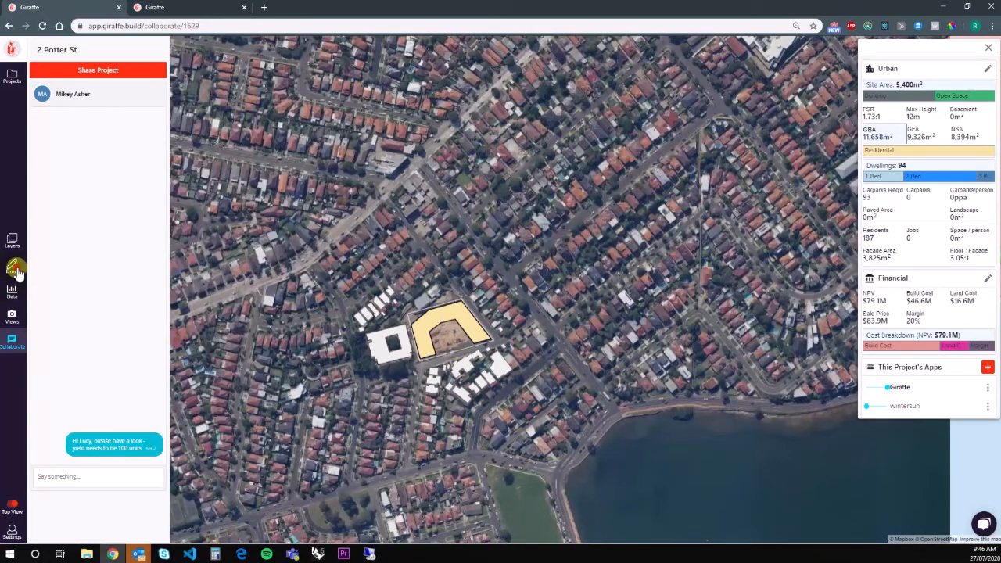
Draw a new rectangle along the courtyard's south edge.
click(71, 110)
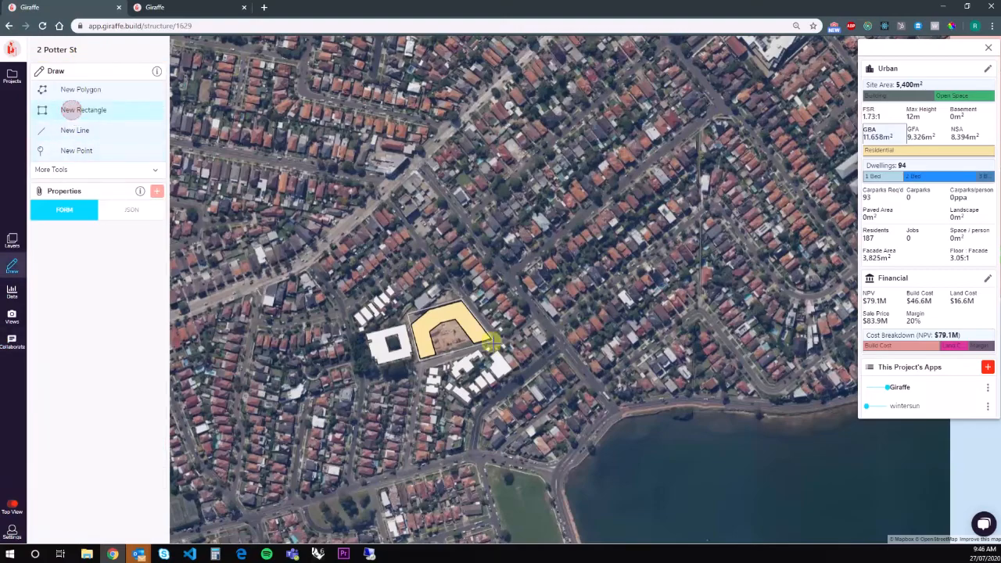
scroll(435, 335, up, 2)
scroll(443, 351, up, 3)
click(468, 400)
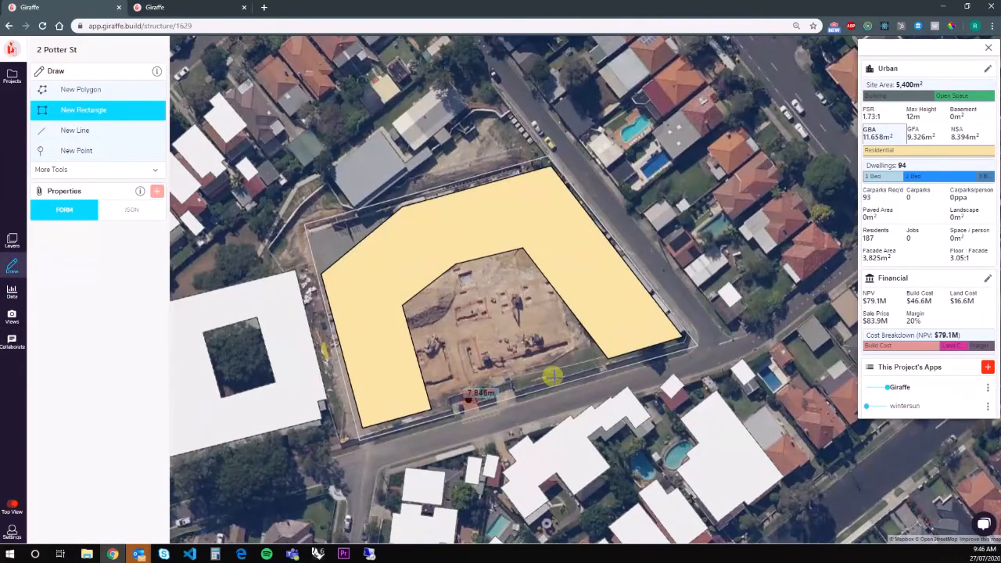
click(557, 374)
click(541, 338)
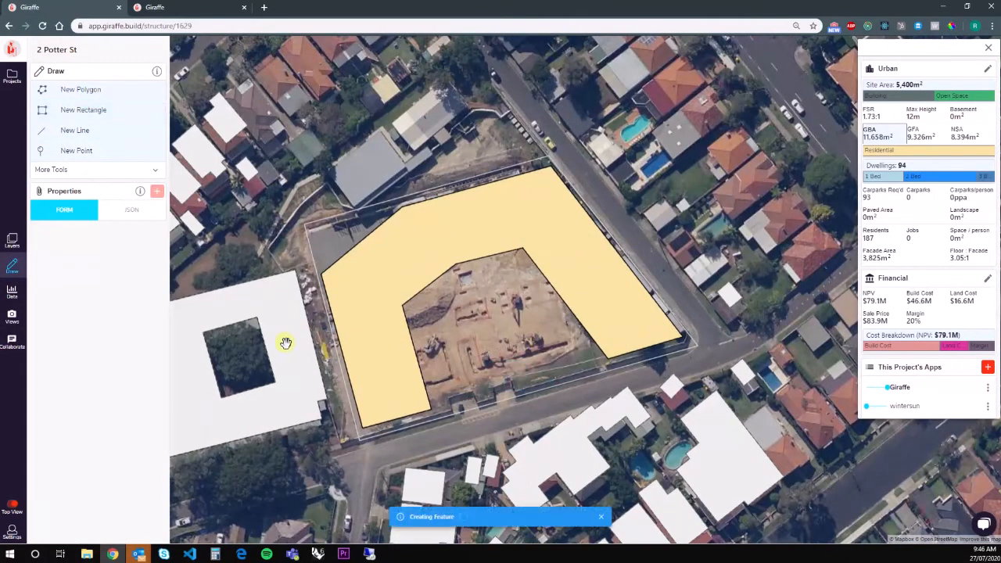
Make the new block Residential with 2 levels.
click(127, 230)
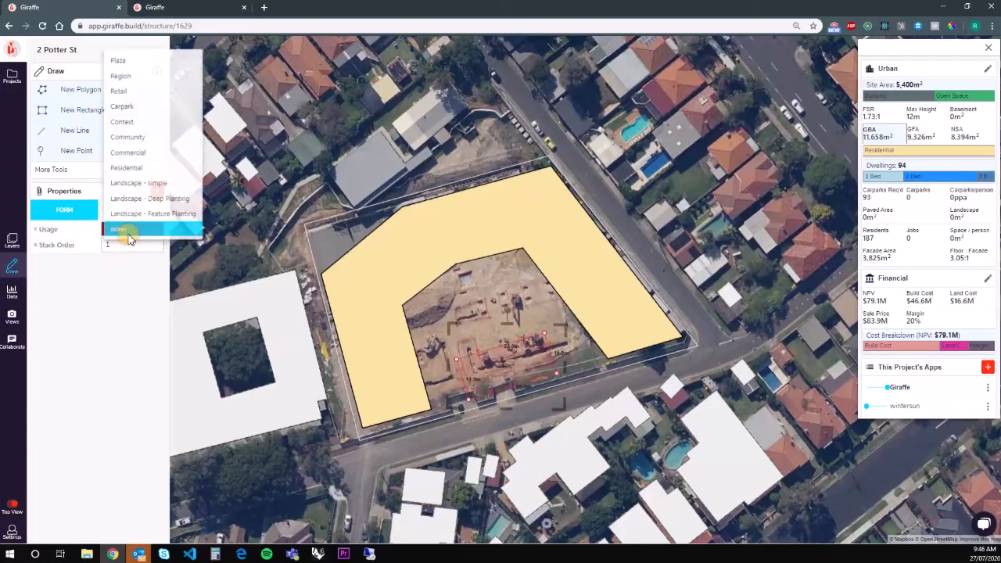
click(125, 169)
double_click(135, 260)
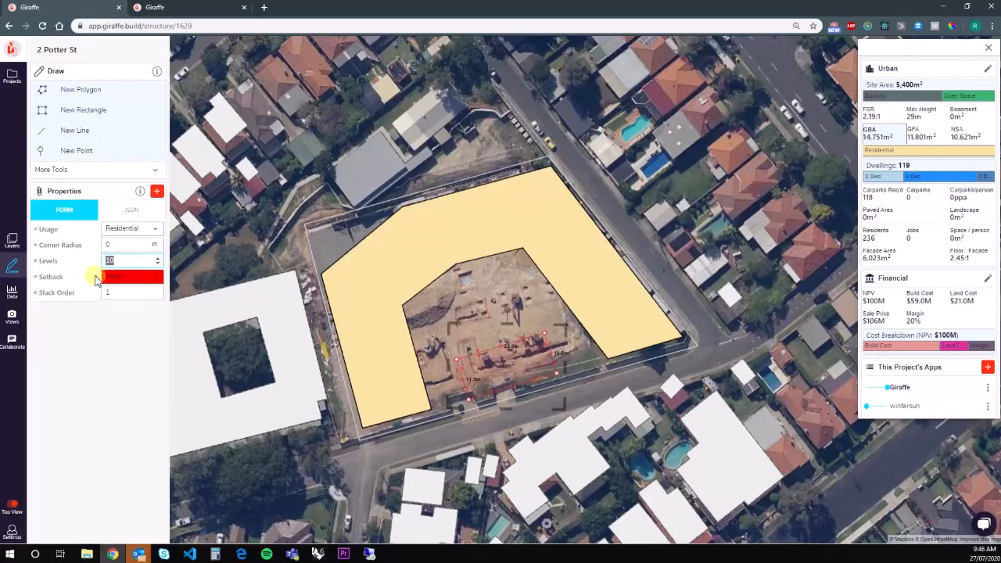
text(2)
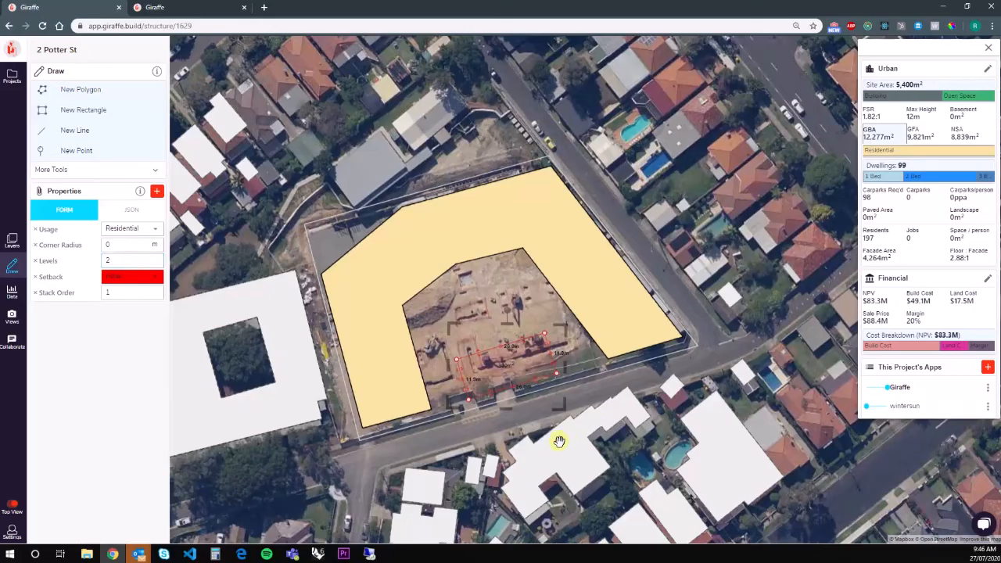
click(569, 440)
In 3D, push the small courtyard block's north edge outward to enlarge it to 101 dwellings.
key(space)
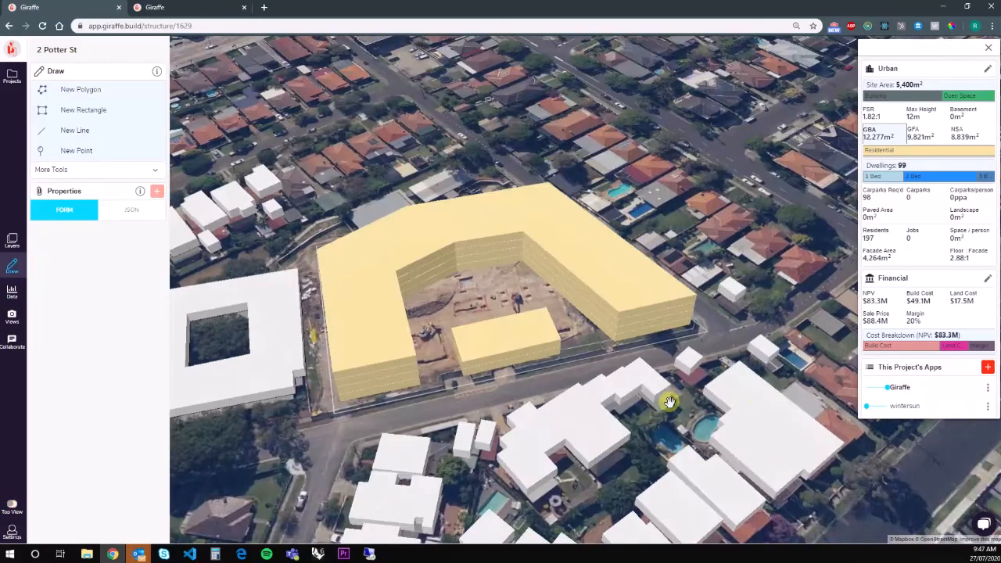
right_drag(663, 405, 462, 384)
scroll(463, 323, up, 5)
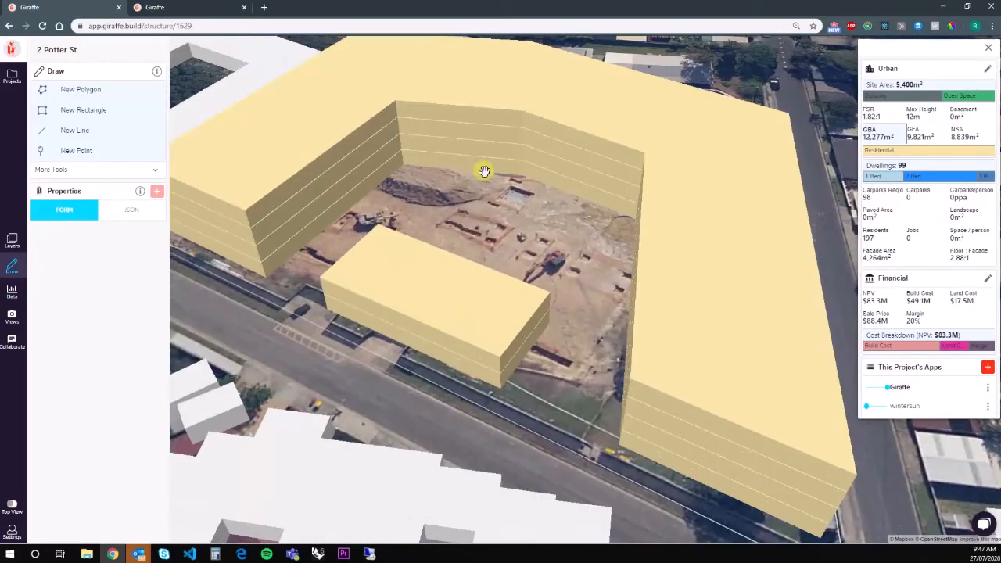
click(413, 271)
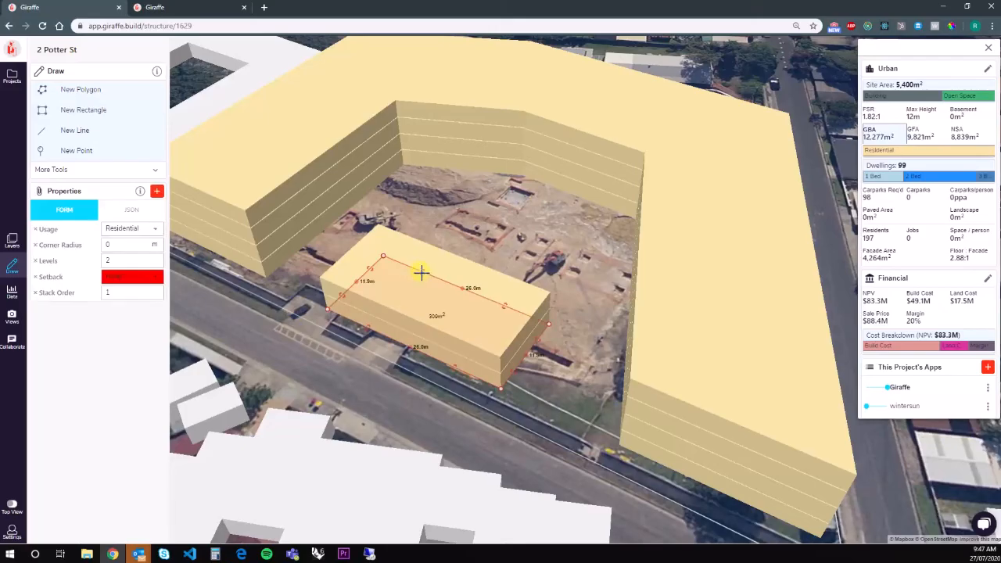
mouse_move(425, 272)
mouse_down()
mouse_move(442, 268)
mouse_move(426, 274)
mouse_move(431, 267)
mouse_up()
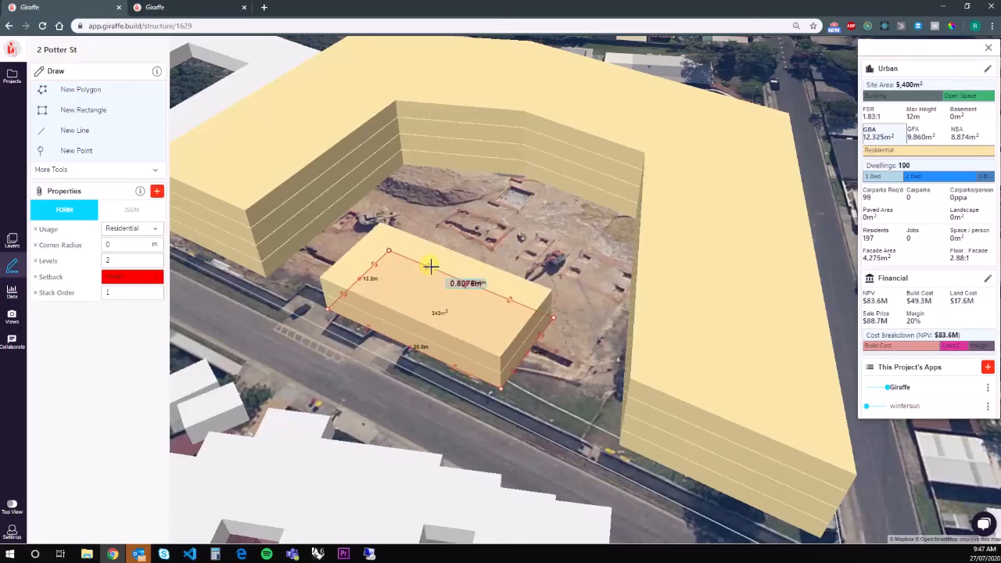
click(342, 326)
Delete the small courtyard block, undo the deletion, and return to a 3D view with the street running vertically.
scroll(344, 326, down, 4)
right_drag(438, 268, 358, 263)
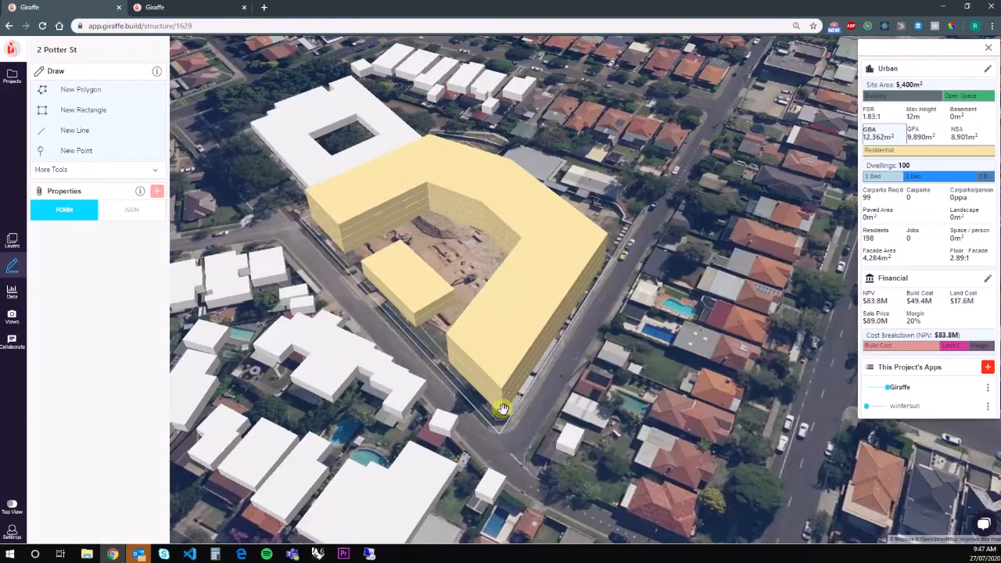
right_drag(363, 330, 445, 335)
key(space)
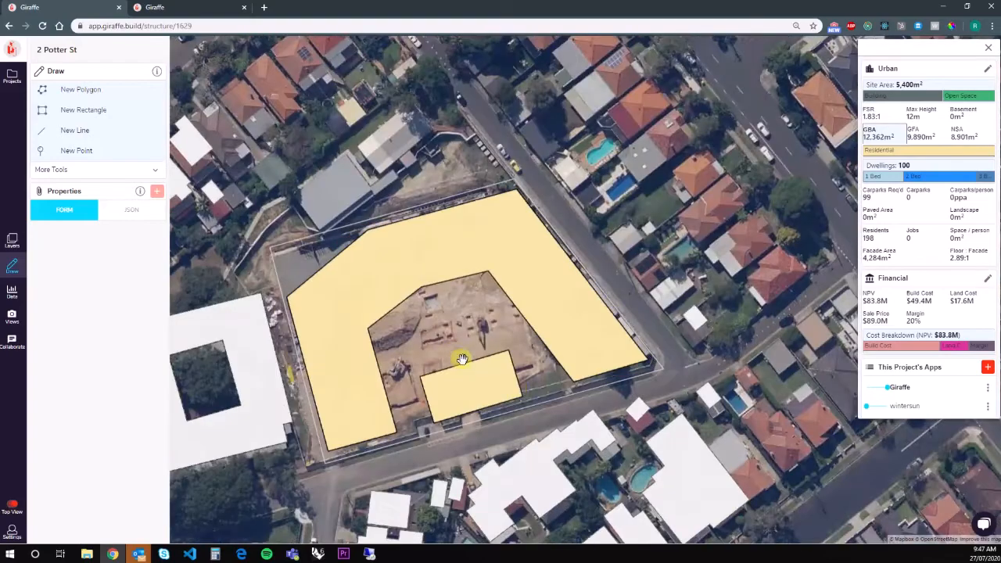
scroll(520, 389, up, 5)
click(513, 390)
key(Delete)
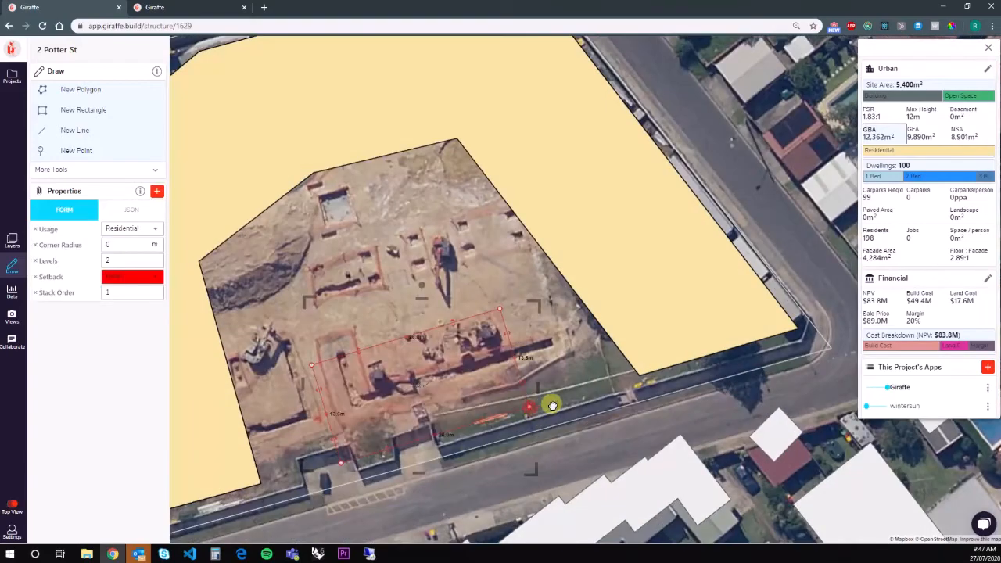
key(ctrl+z)
scroll(581, 396, down, 5)
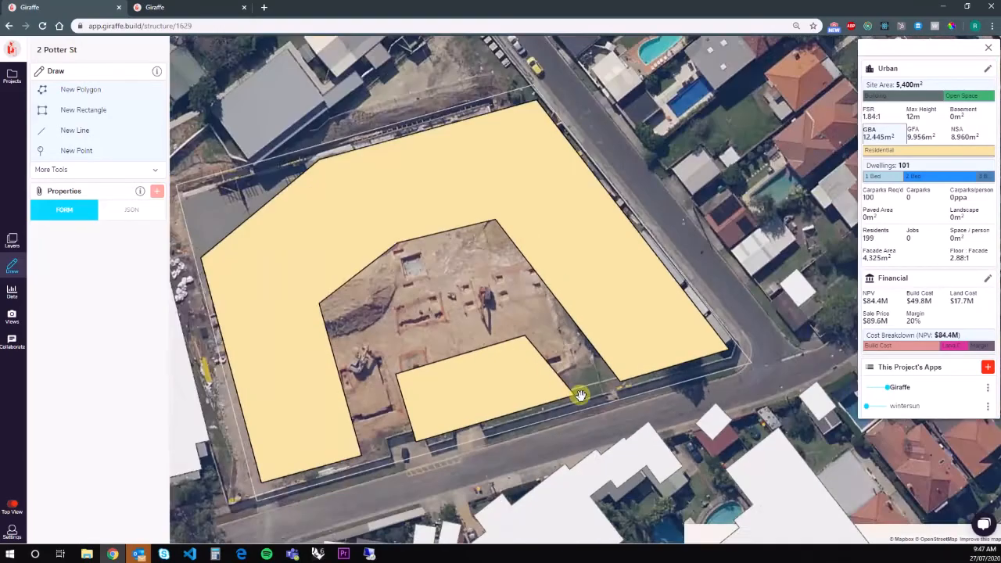
key(space)
right_drag(660, 392, 341, 380)
Run the wintersun app from the project's Data panel.
click(12, 291)
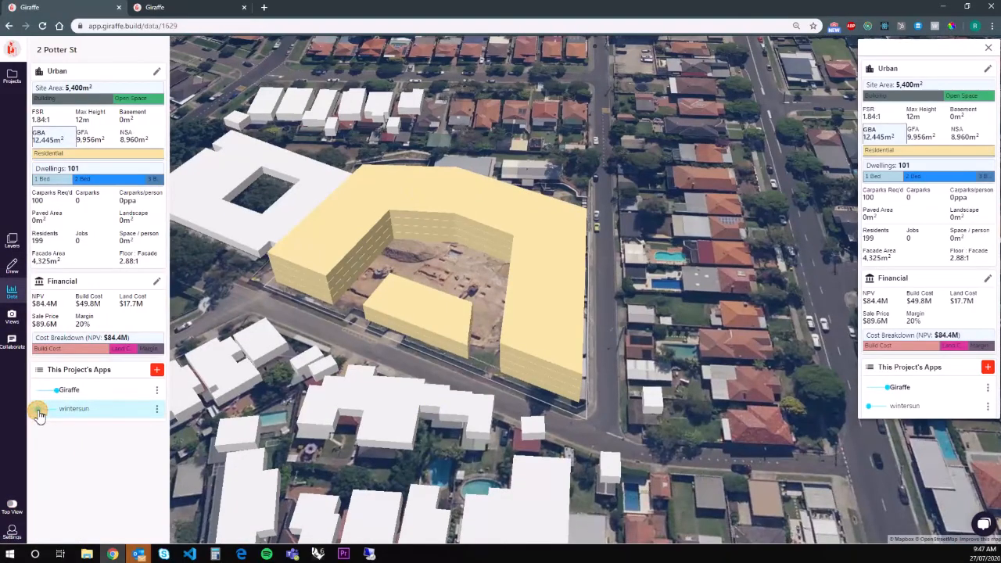
click(155, 410)
click(162, 421)
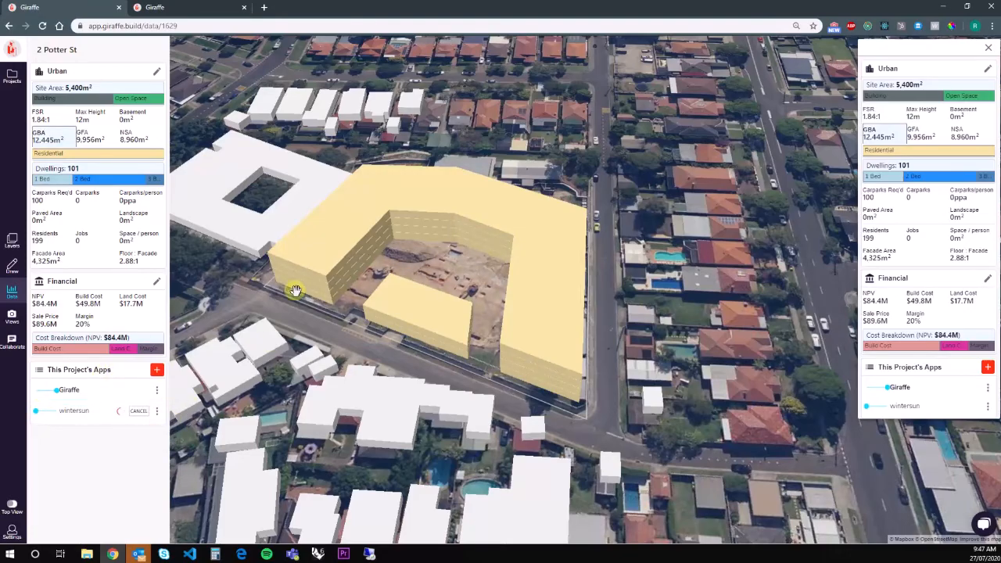
right_drag(624, 393, 6, 267)
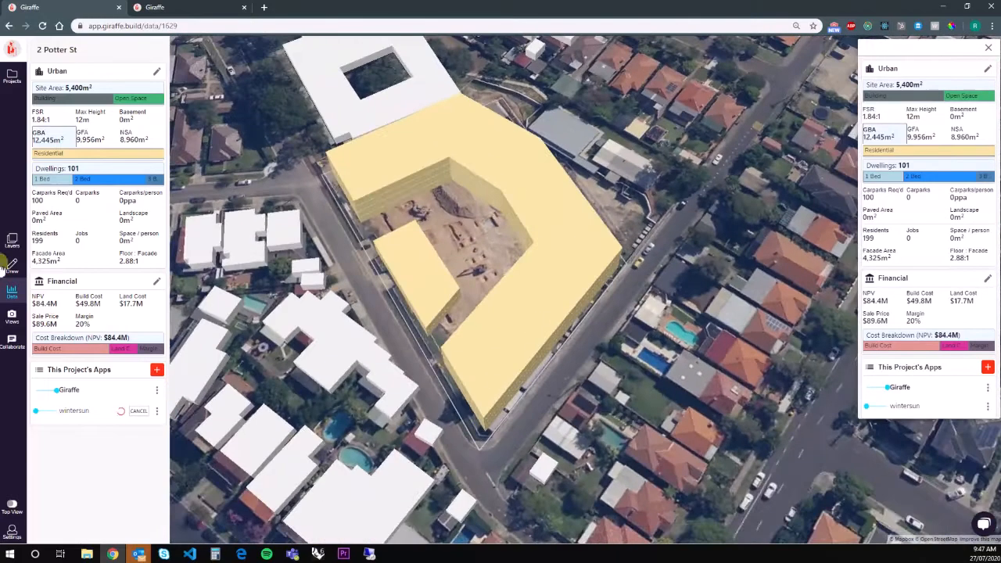
Draw a new rectangle area over the courtyard.
click(13, 268)
click(64, 109)
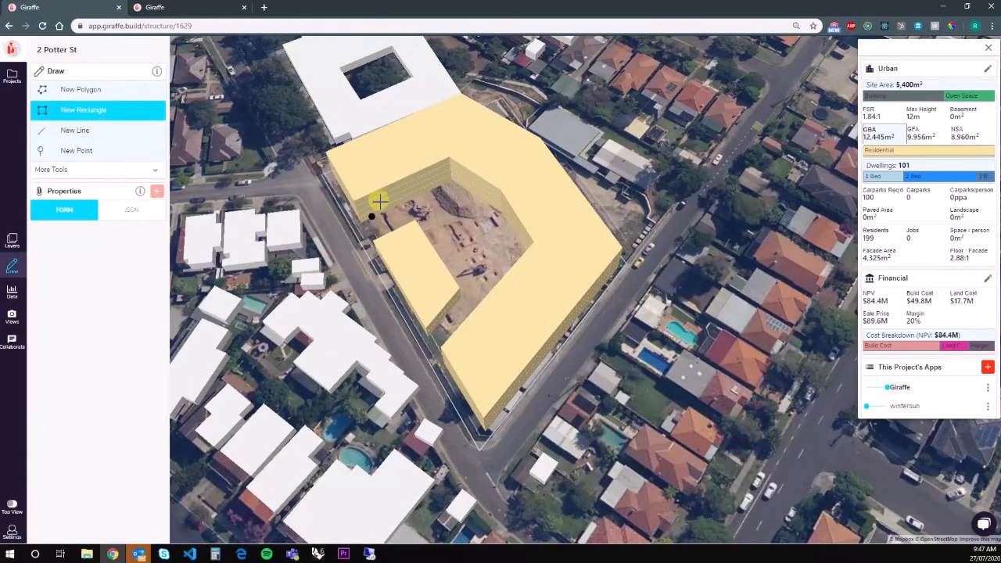
click(357, 215)
click(443, 366)
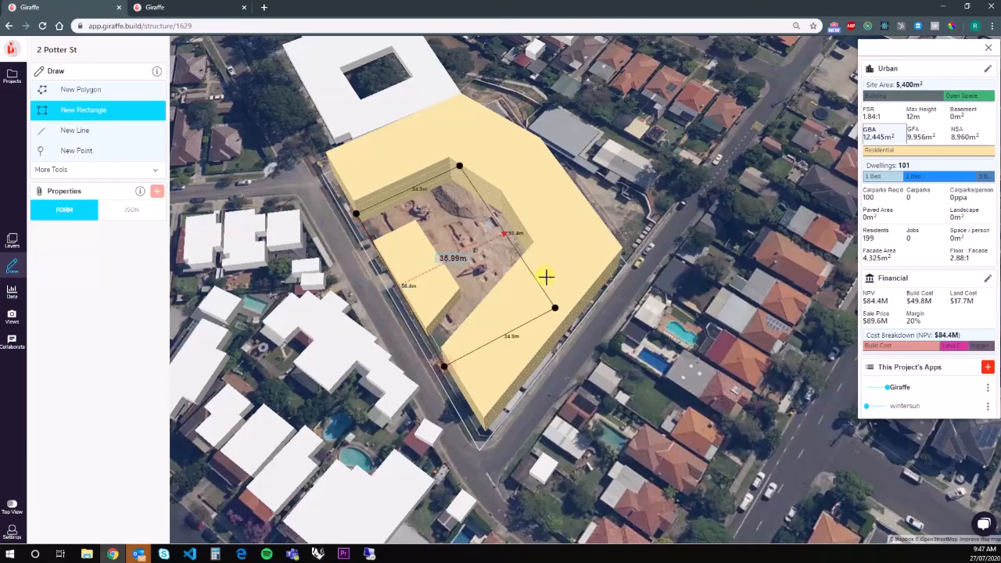
click(552, 266)
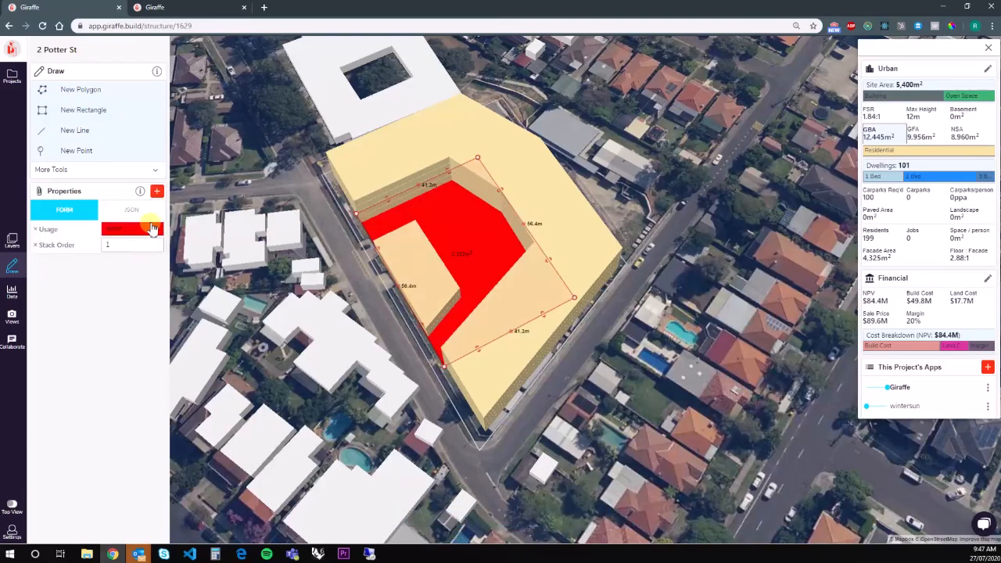
Set the area's usage to Landscape - Simple Planting, fit its corner to the courtyard, and view the data.
click(153, 228)
click(135, 196)
drag(577, 296, 534, 247)
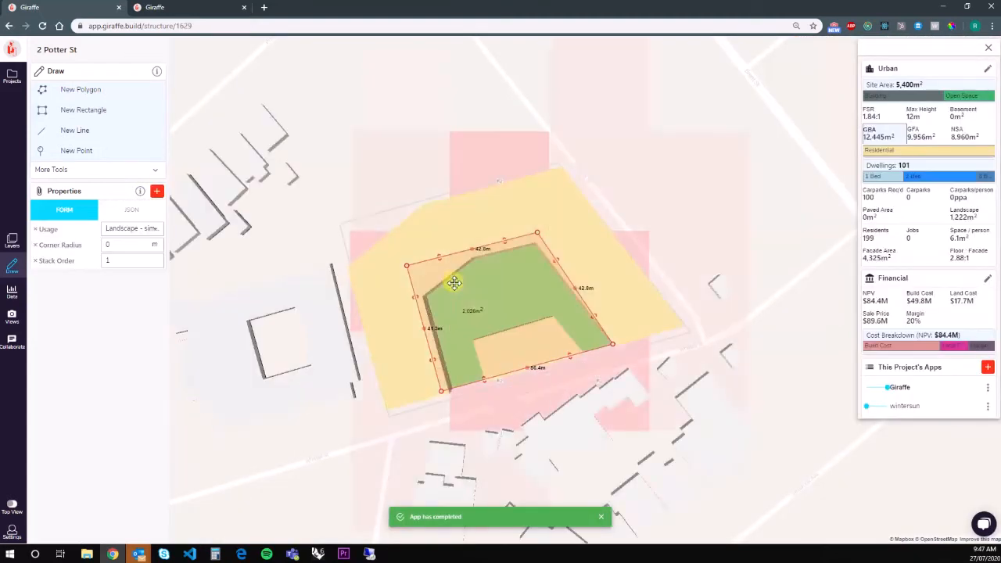
click(713, 381)
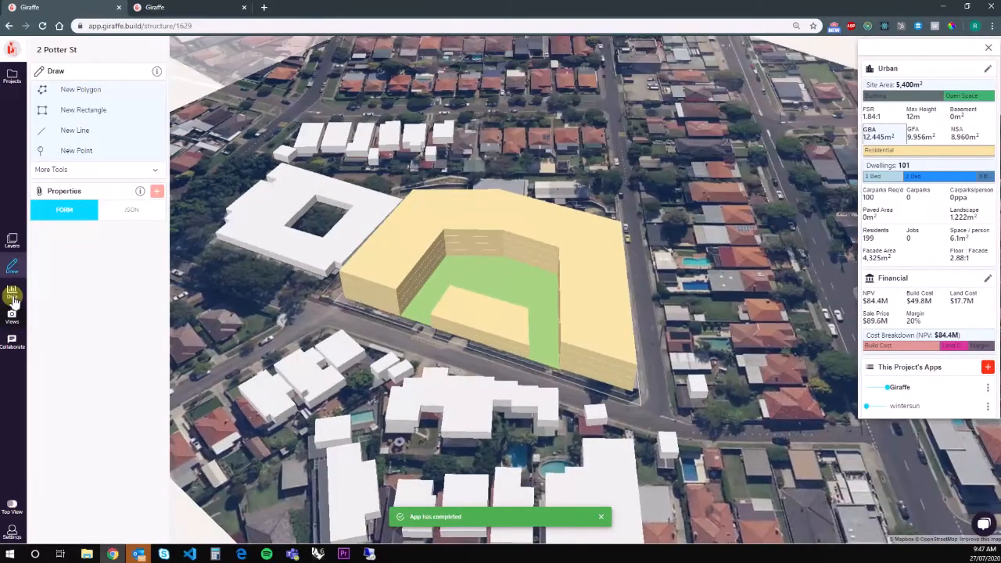
click(13, 298)
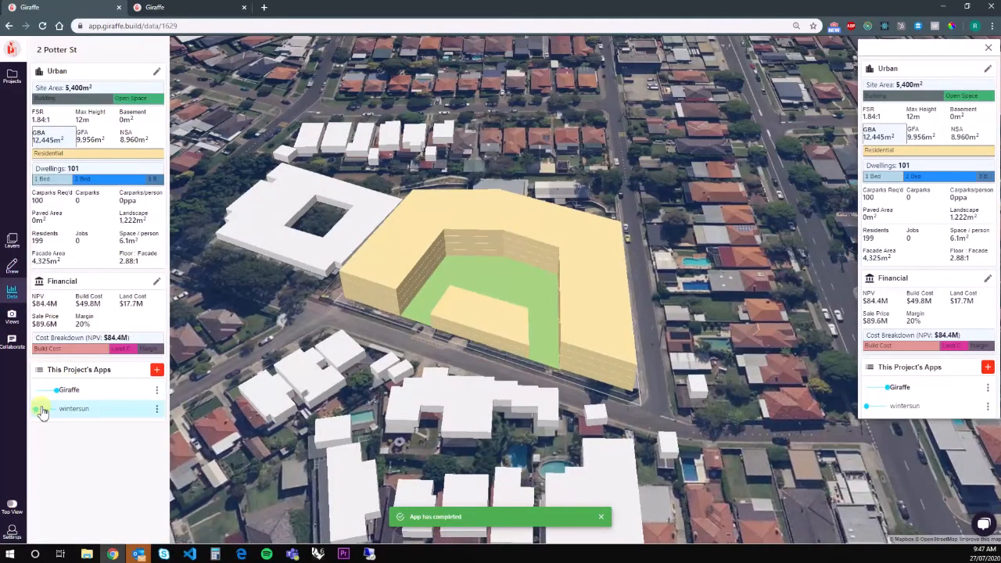
Turn on wintersun sun-exposure colouring and orbit closer around the building.
click(57, 414)
scroll(637, 287, up, 4)
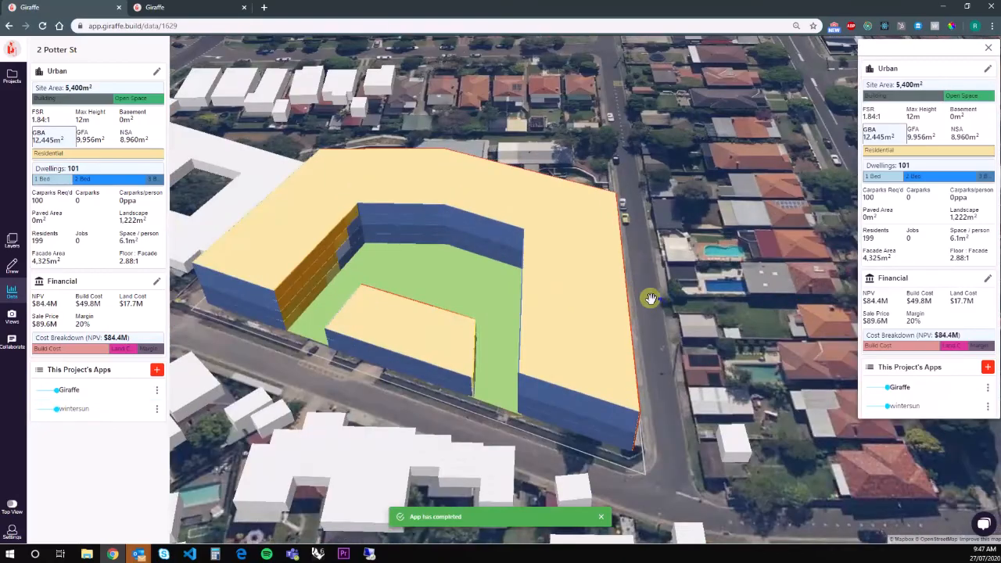
right_drag(651, 299, 498, 293)
scroll(498, 294, down, 5)
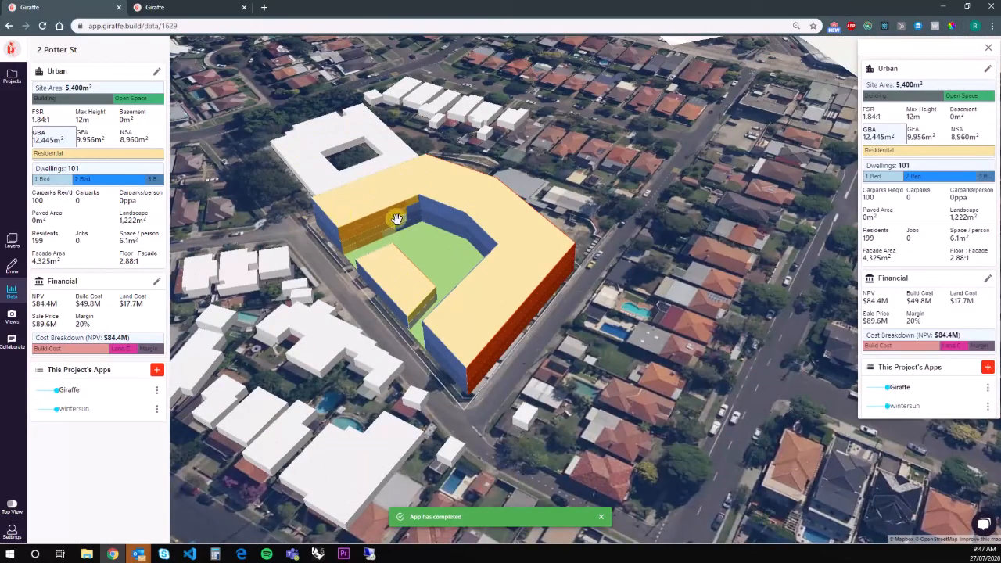
right_drag(385, 220, 572, 342)
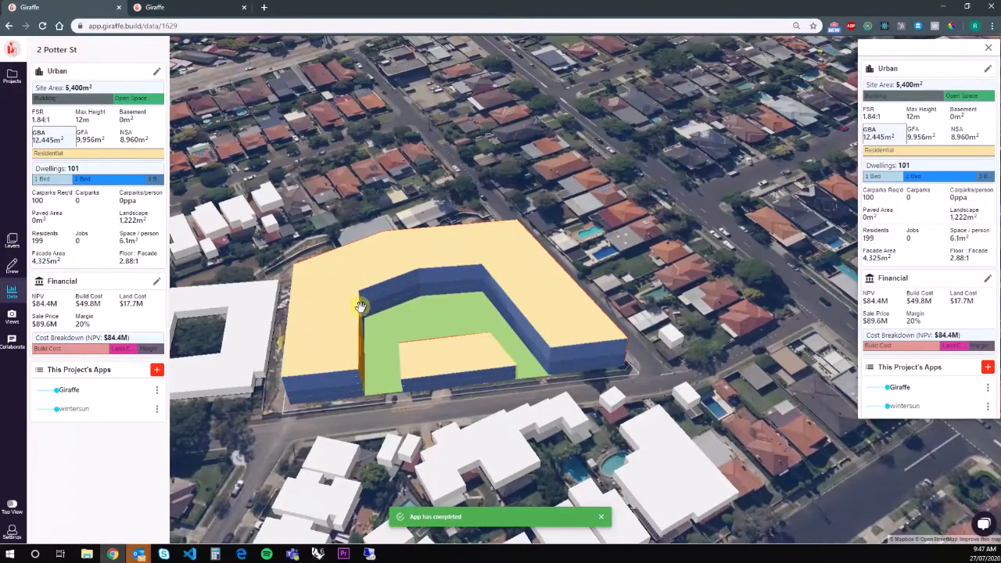
right_drag(337, 440, 609, 304)
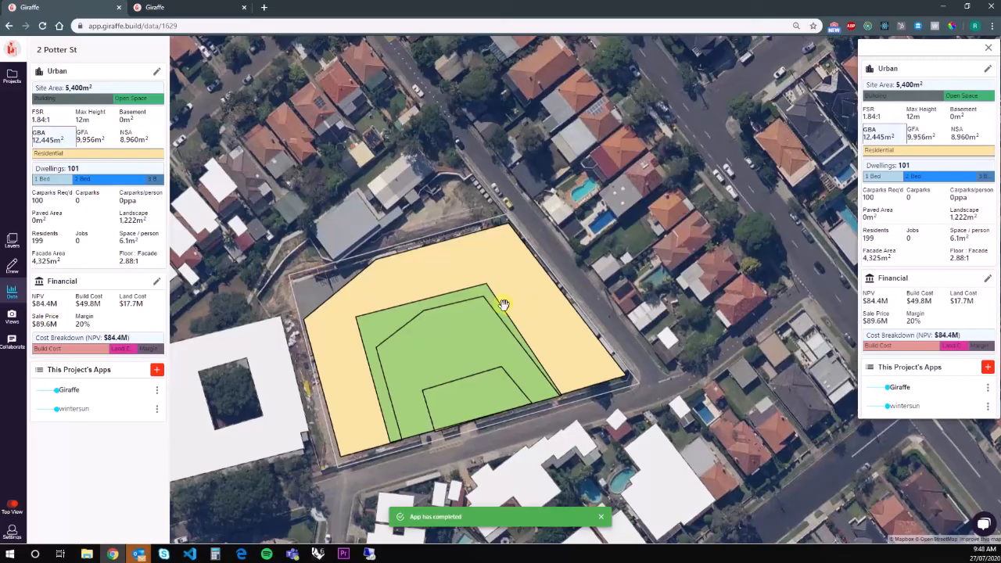
Tilt, rotate and zoom the 3D view around the U-shaped block and its green courtyard.
key(t)
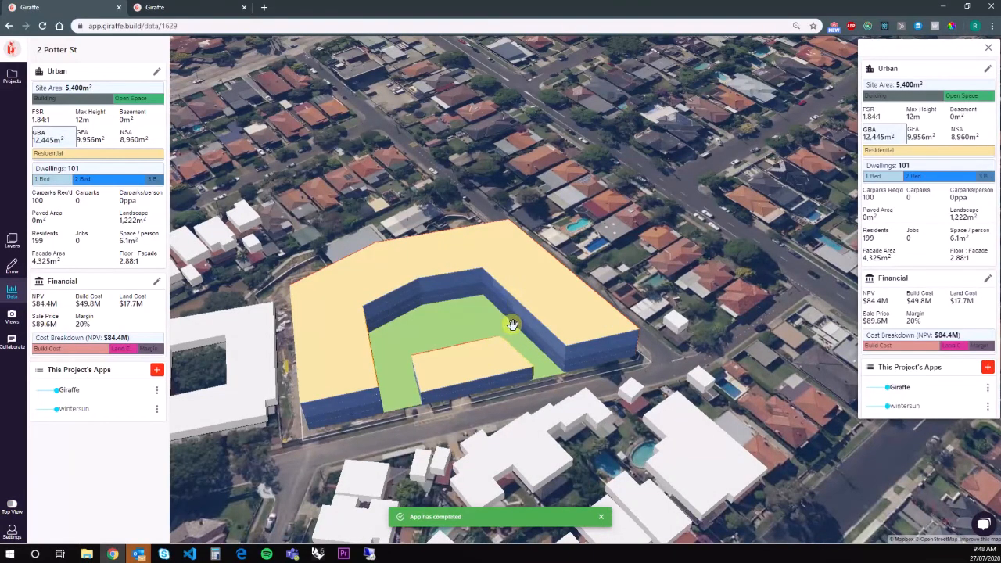
key(t)
key(t)
right_drag(530, 362, 665, 340)
right_drag(381, 373, 708, 342)
right_drag(321, 345, 650, 309)
right_drag(452, 302, 329, 286)
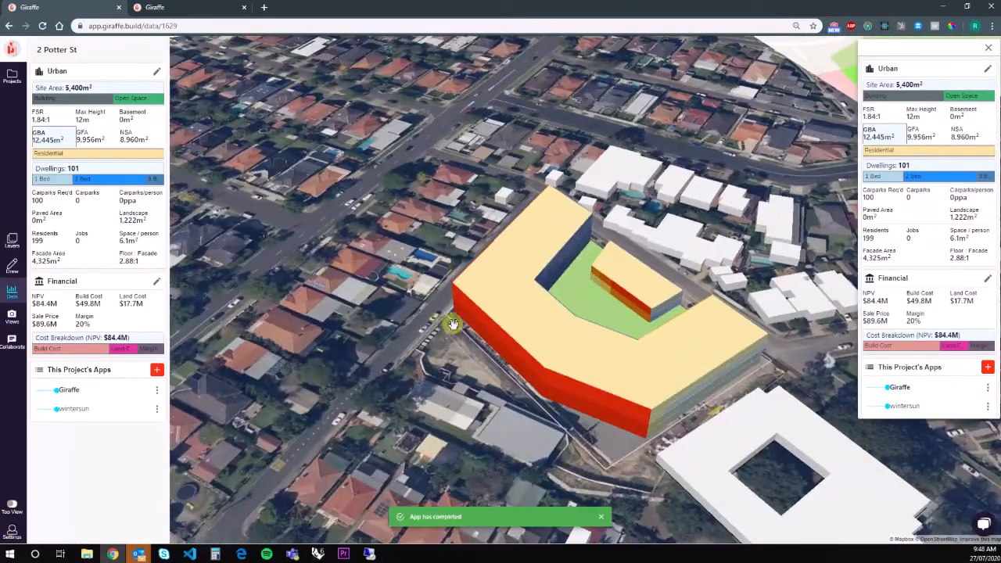
key(t)
scroll(447, 327, down, 2)
scroll(406, 302, down, 2)
scroll(416, 309, up, 2)
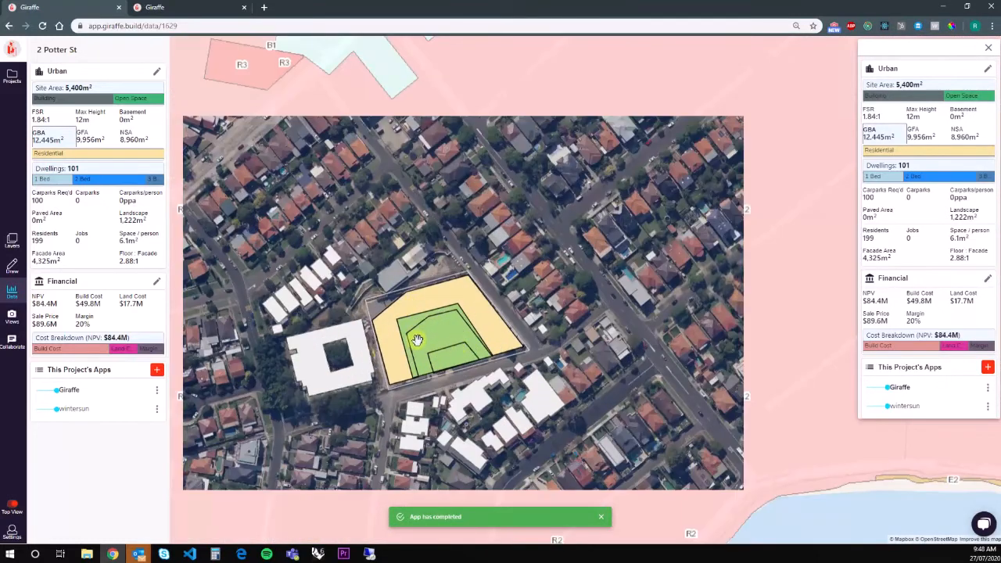
scroll(418, 339, up, 2)
right_drag(531, 372, 457, 331)
scroll(456, 331, up, 2)
right_drag(573, 342, 541, 337)
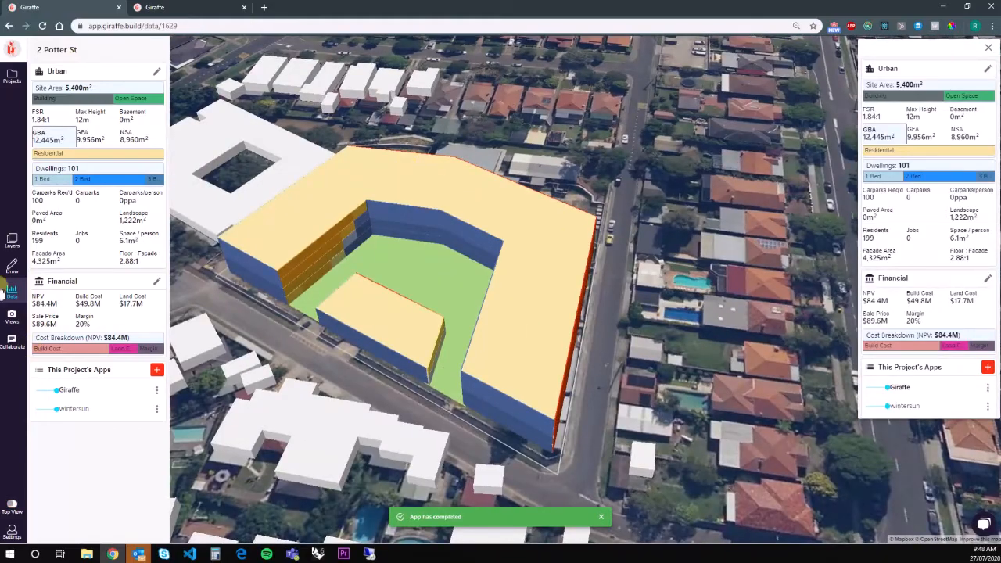
Draw a winding line across the courtyard and set its usage to Path.
click(13, 266)
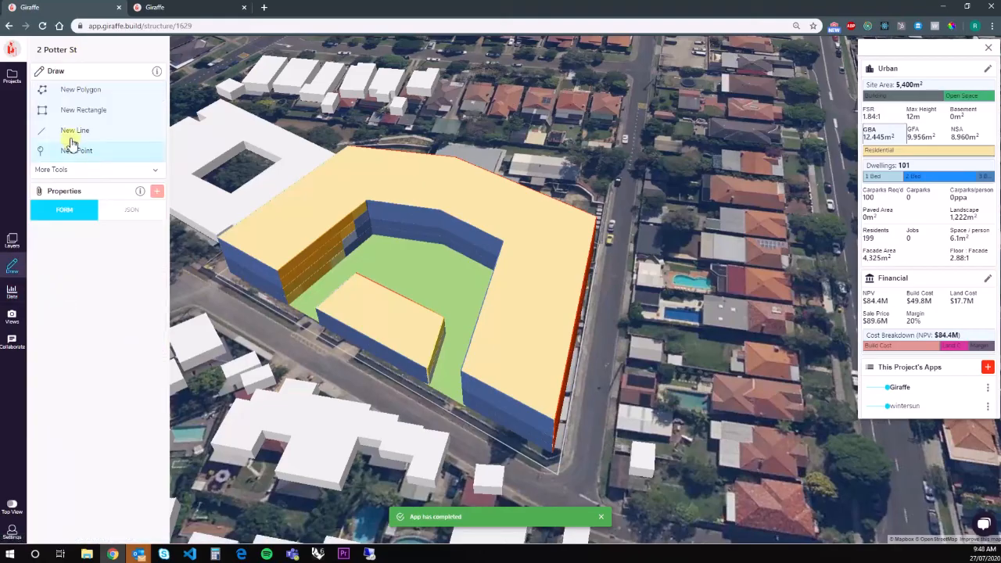
click(73, 131)
click(303, 314)
click(375, 255)
click(385, 282)
click(477, 280)
double_click(441, 393)
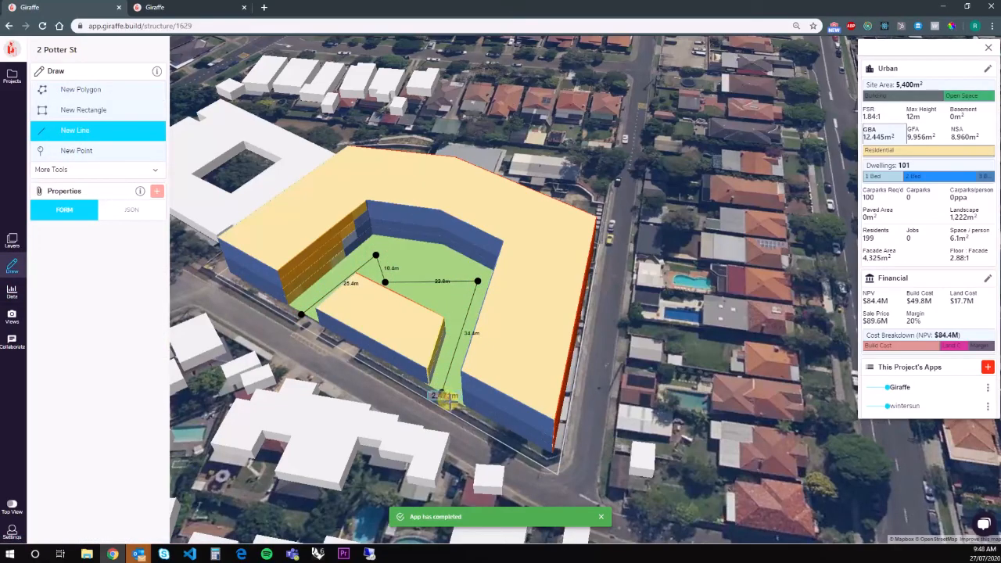
click(114, 228)
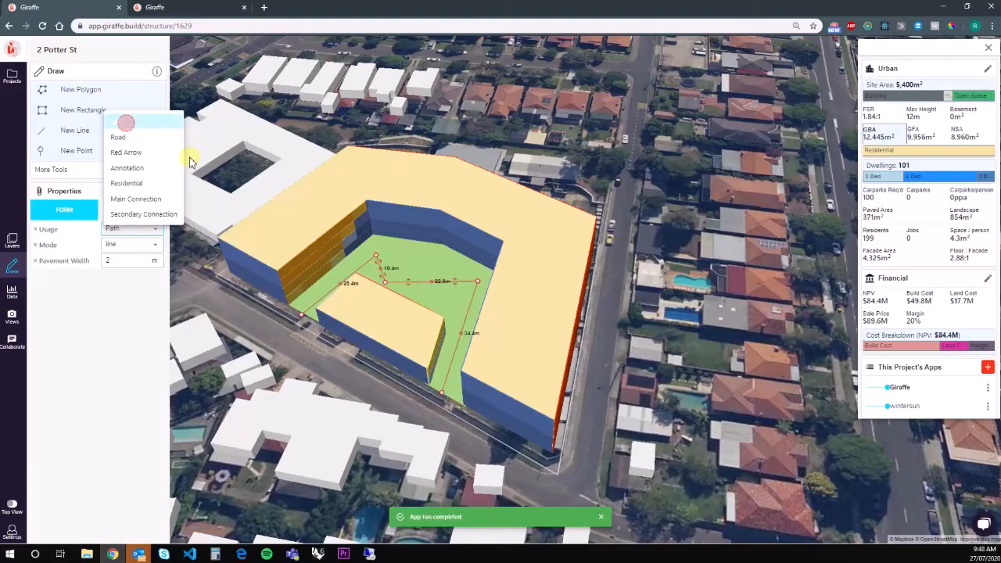
click(121, 123)
Place tree points with the round species beside the path and position the second tree.
click(63, 152)
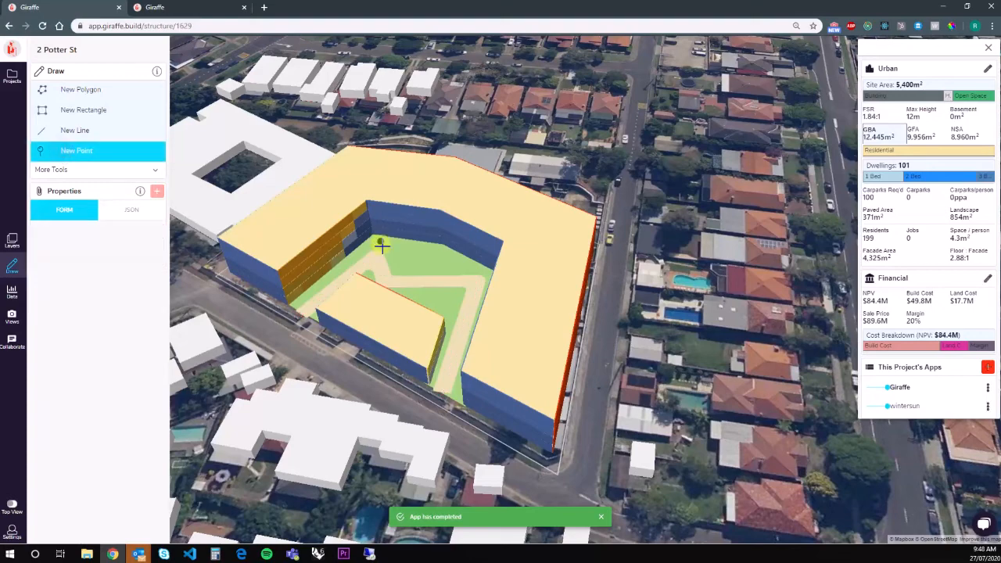
click(413, 259)
click(128, 235)
click(125, 198)
click(128, 245)
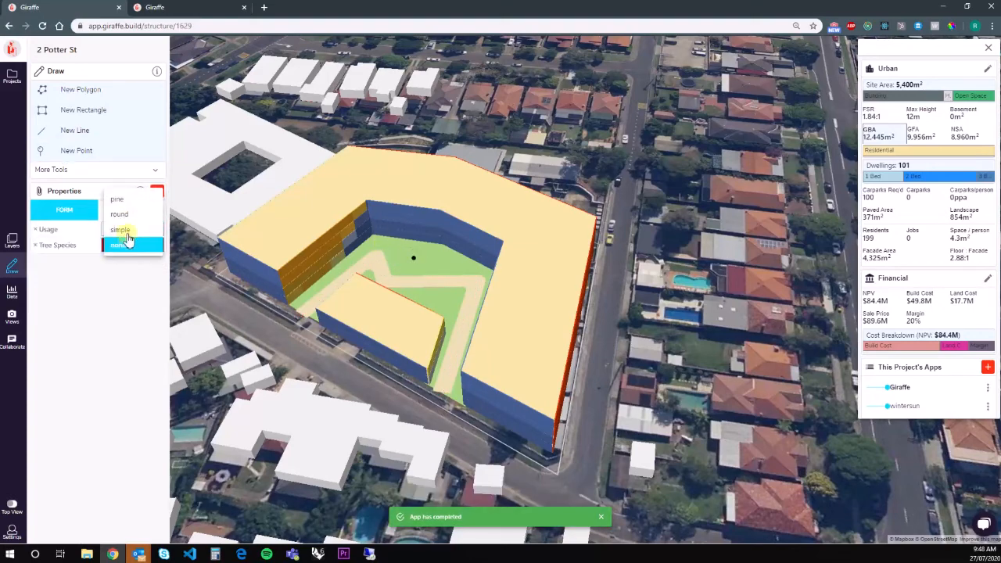
click(123, 215)
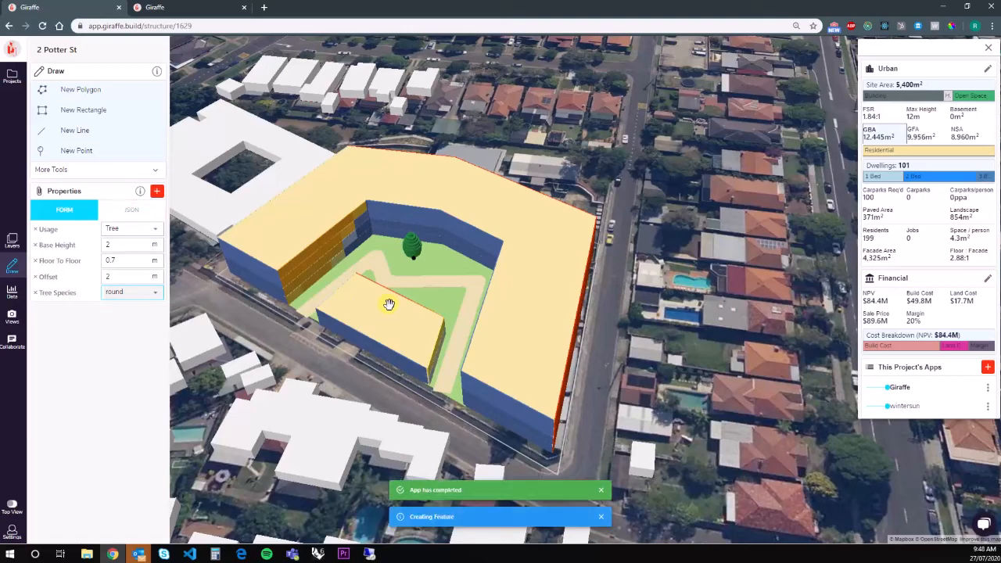
drag(454, 265, 443, 304)
right_drag(371, 415, 566, 435)
click(577, 448)
Zoom out, zoom back in and orbit around the finished courtyard with its path and two trees.
scroll(565, 436, down, 2)
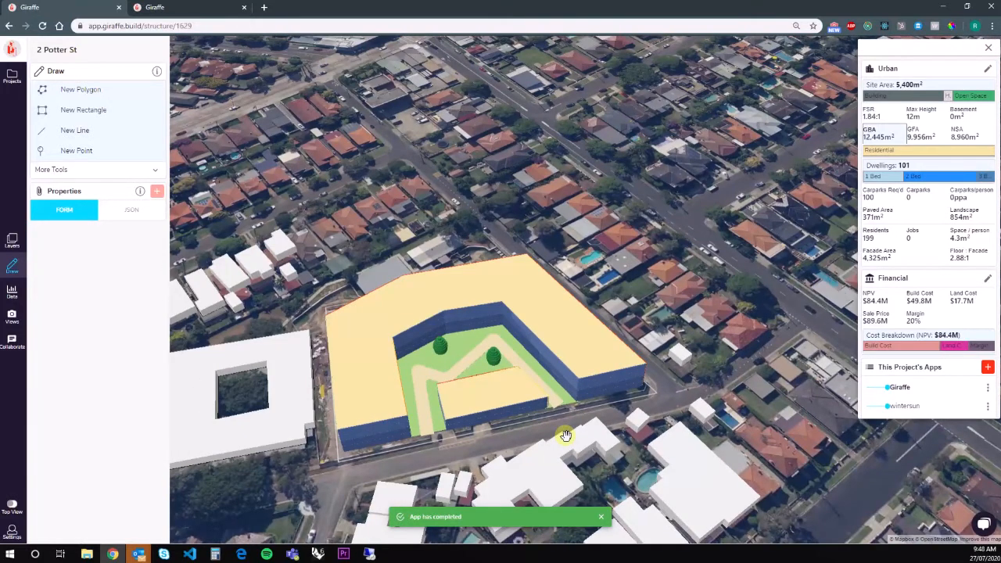
scroll(452, 352, down, 5)
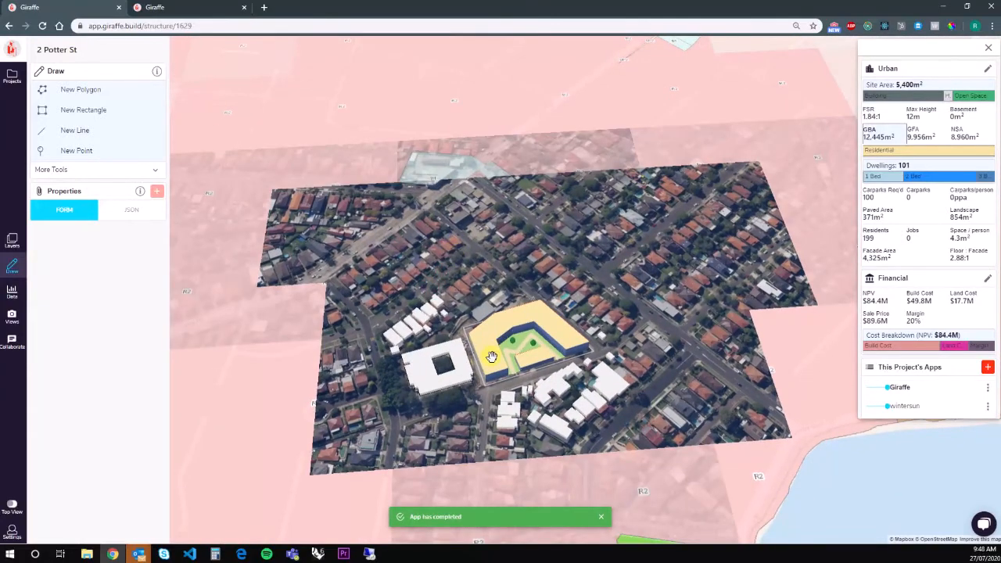
scroll(491, 358, up, 3)
right_drag(435, 355, 535, 342)
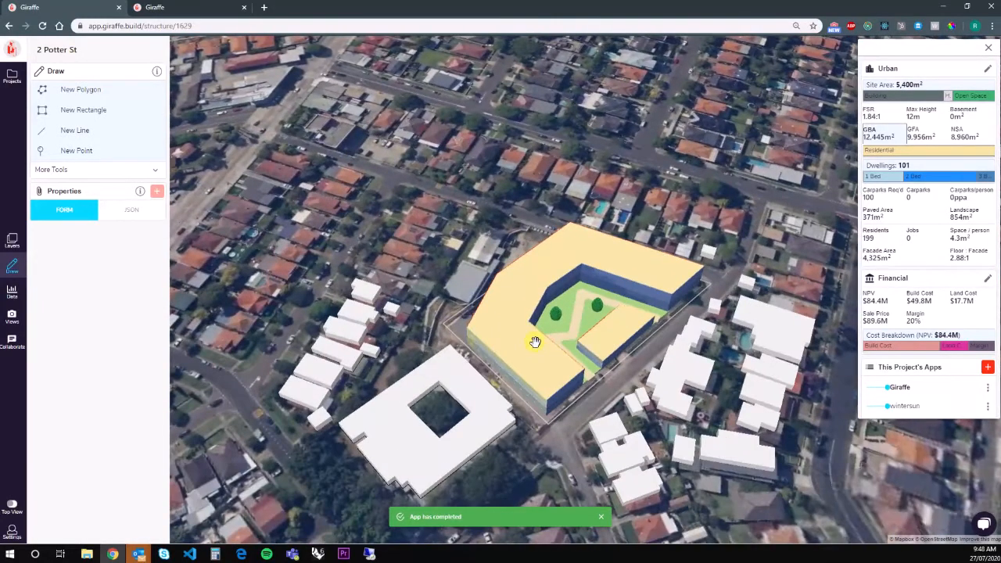
scroll(535, 342, down, 3)
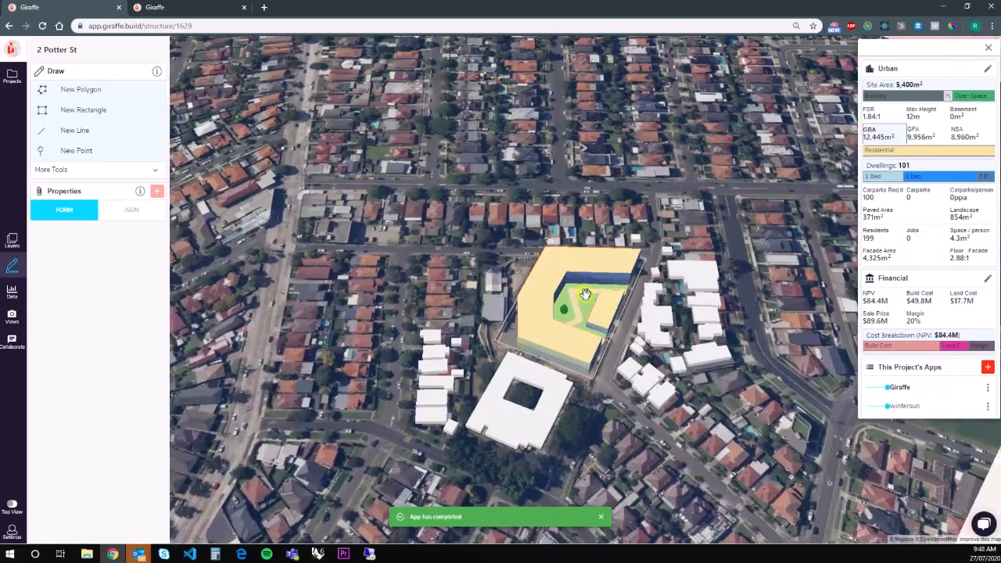
scroll(609, 301, up, 4)
right_drag(717, 377, 526, 373)
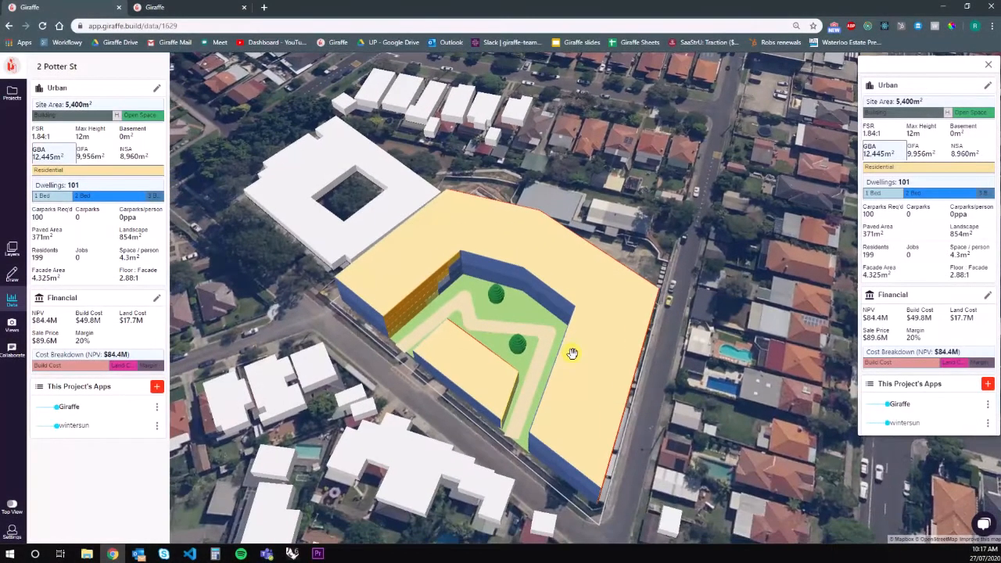
right_drag(431, 327, 628, 295)
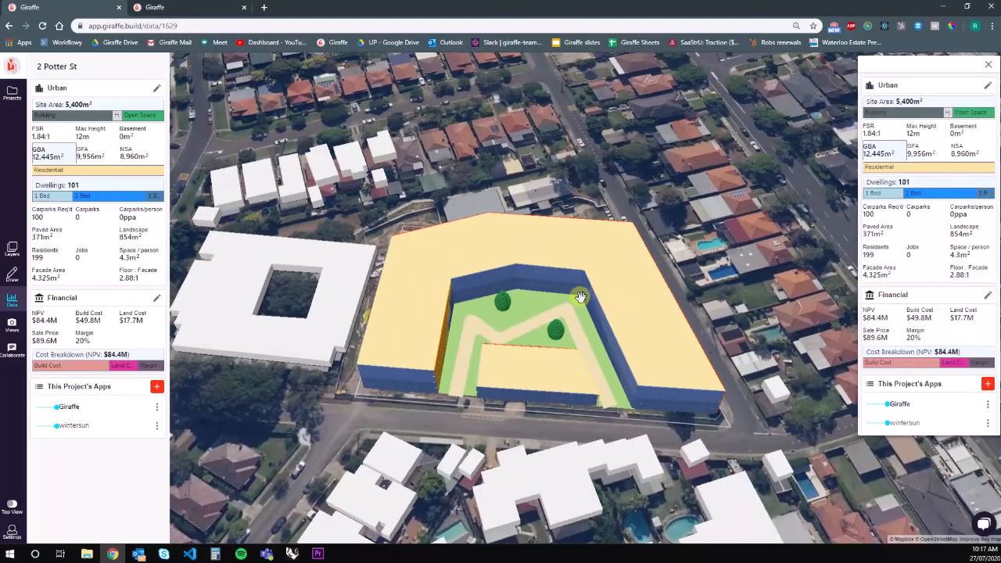
right_drag(384, 320, 705, 346)
drag(699, 382, 676, 371)
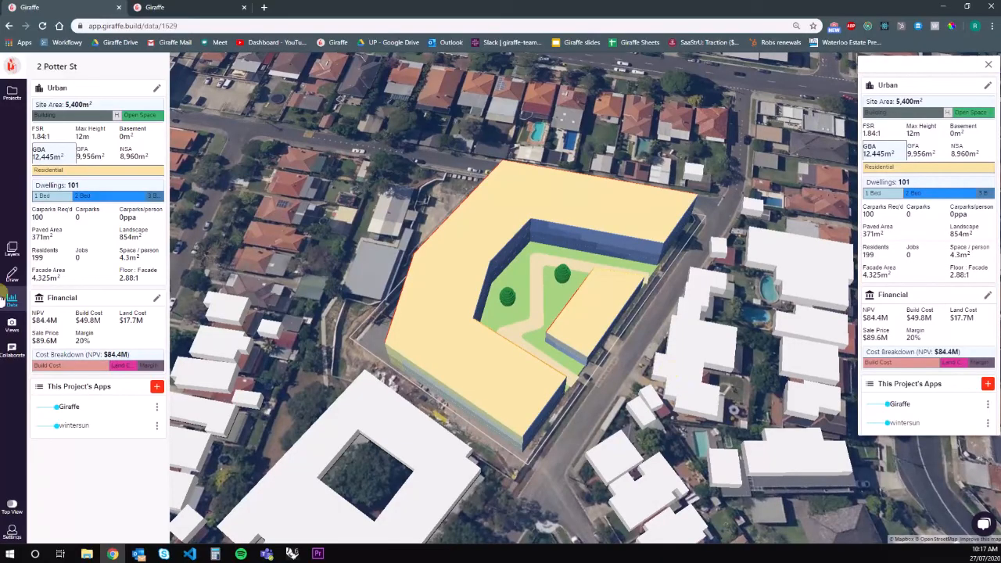
right_drag(671, 408, 626, 394)
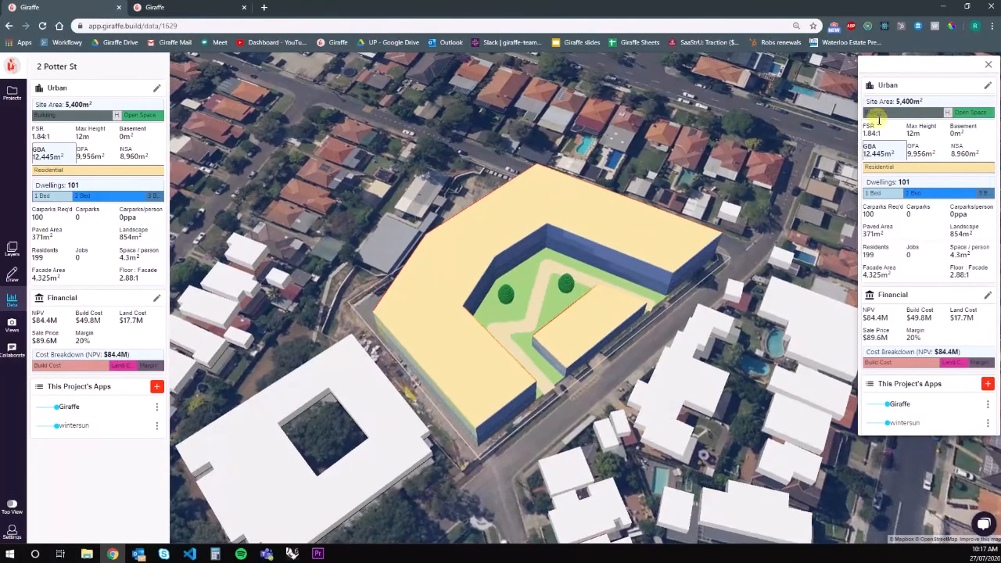
In the Residential usage settings, adjust the dwelling mix and set 2-bed size to 80 m².
click(984, 86)
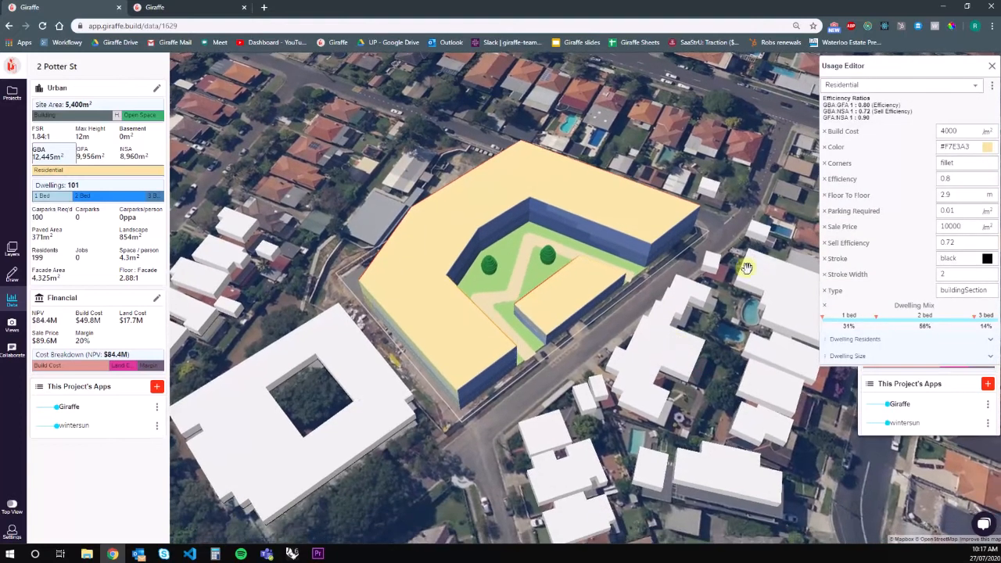
mouse_move(876, 320)
mouse_down()
mouse_move(921, 319)
mouse_move(864, 319)
mouse_up()
drag(977, 320, 929, 320)
click(876, 357)
double_click(948, 410)
text(80)
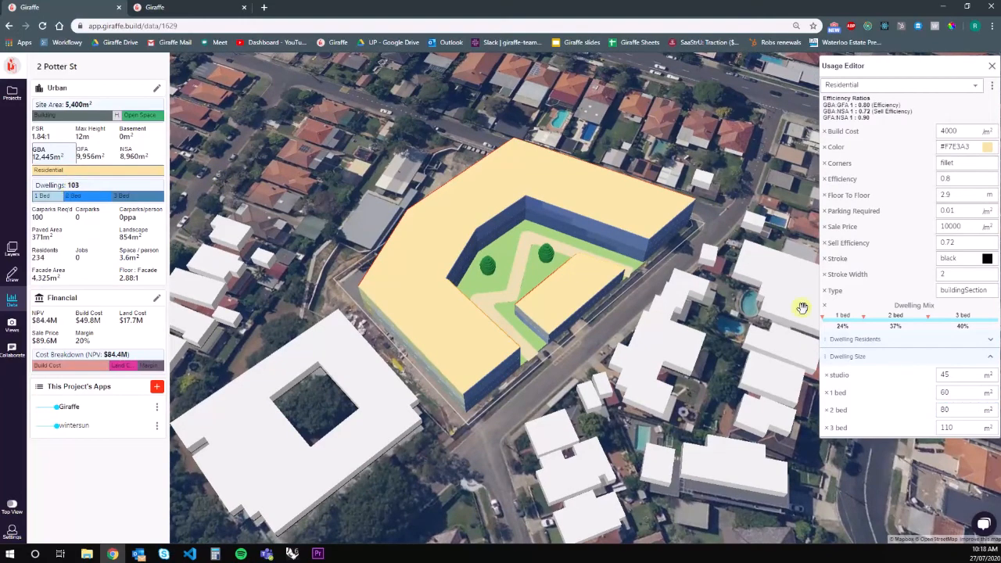
Fine-tune the dwelling mix to 26% 1-bed, 65% 2-bed and 11% 3-bed.
drag(870, 321, 962, 317)
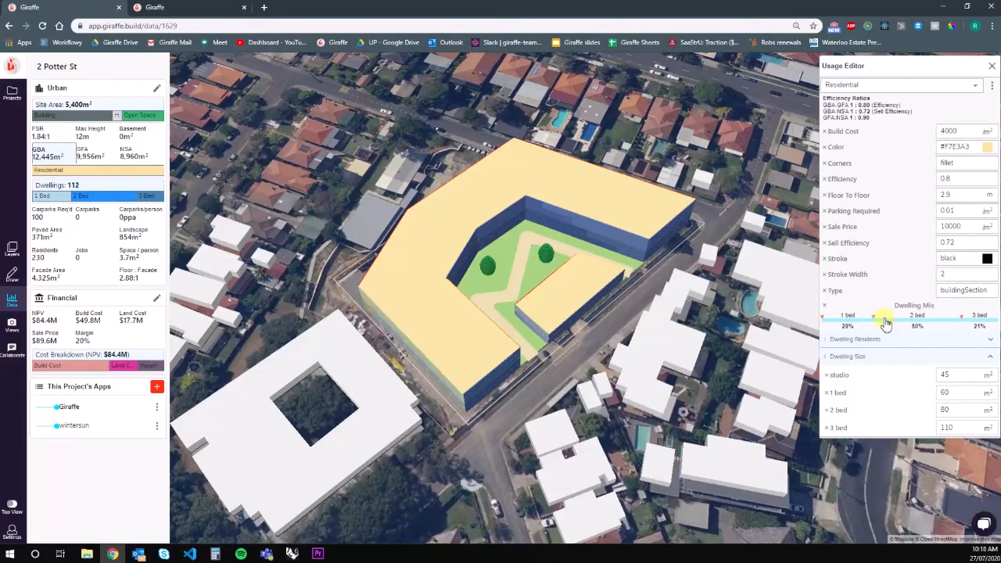
drag(878, 321, 866, 318)
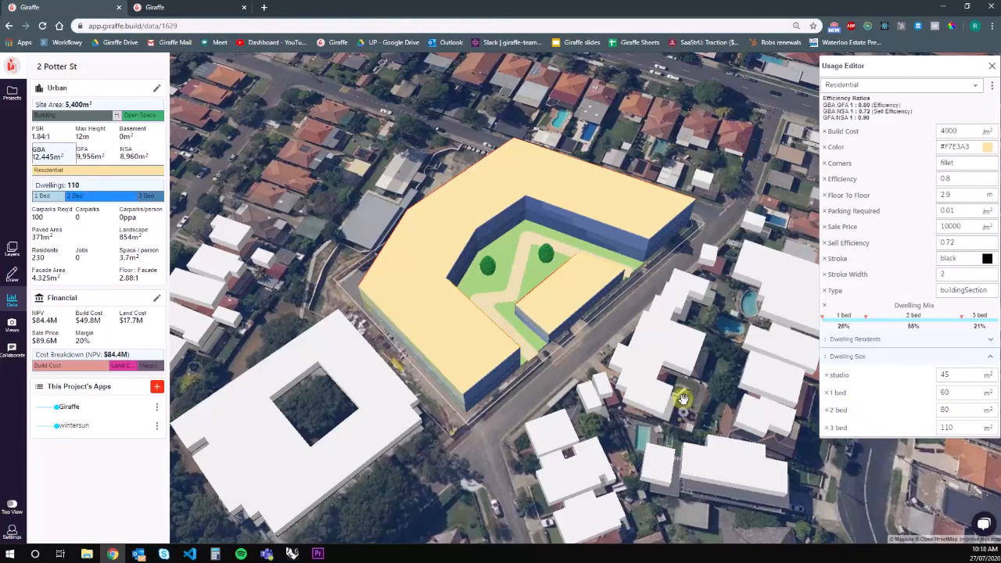
right_drag(684, 400, 681, 397)
drag(964, 321, 979, 319)
right_drag(675, 414, 679, 409)
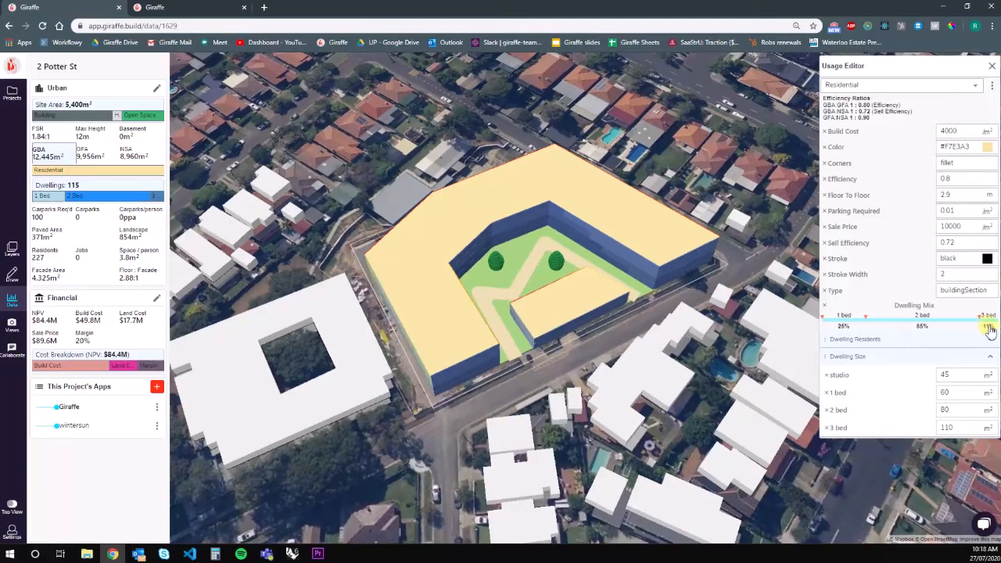
right_drag(729, 382, 548, 323)
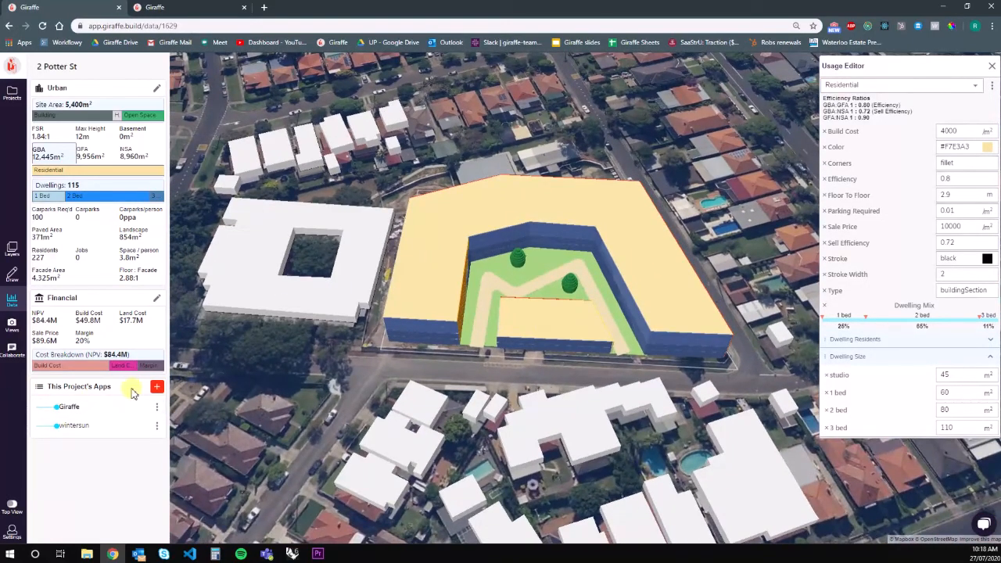
Download Giraffe project (1629) as CSV and open giraffe-1629 (6).csv.
click(156, 386)
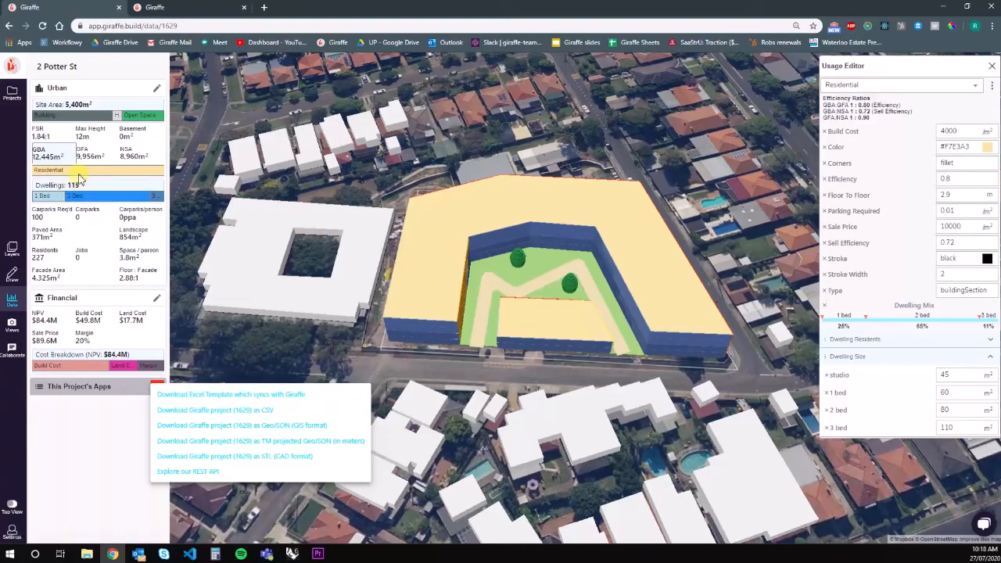
click(215, 410)
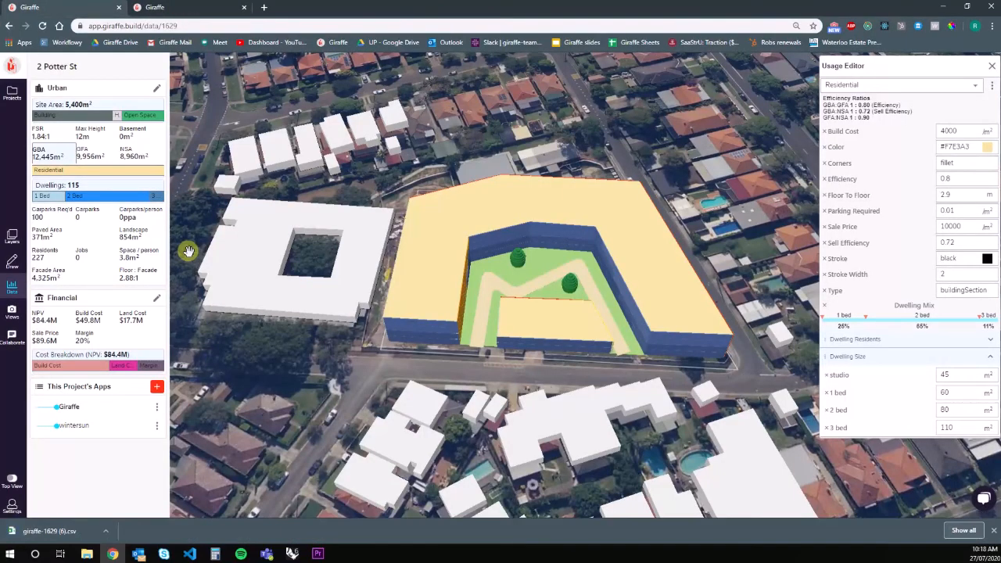
click(55, 531)
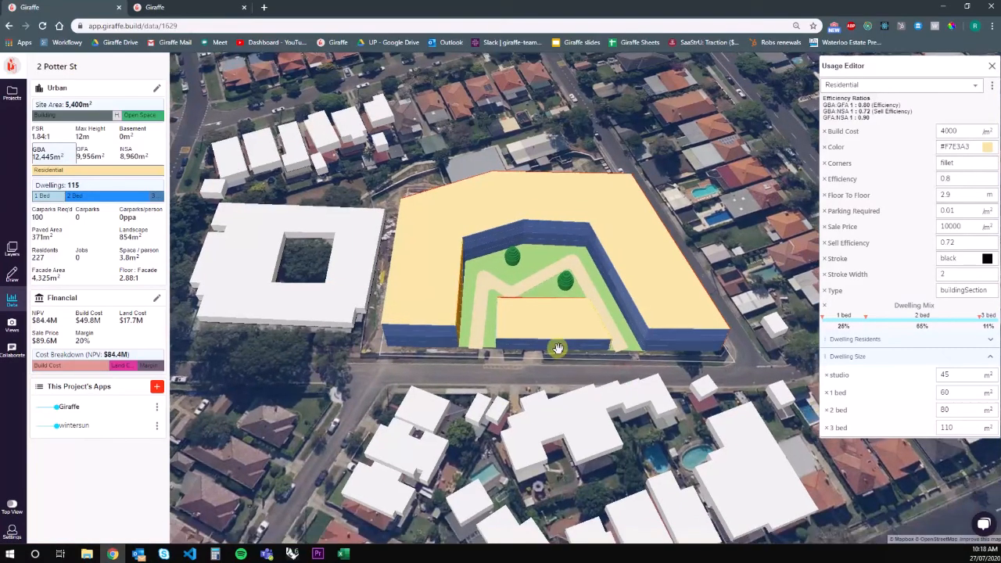
scroll(558, 348, down, 2)
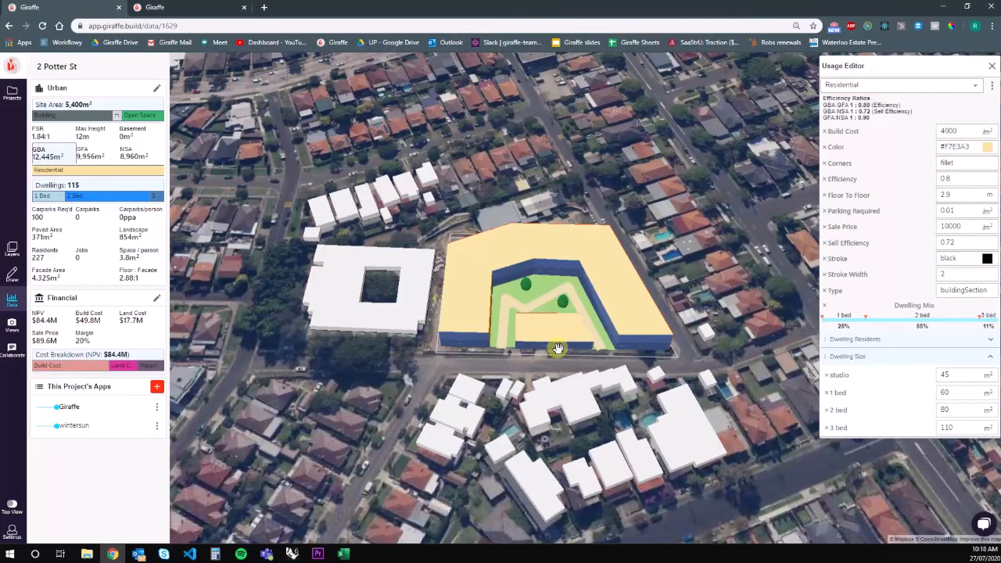
drag(725, 384, 655, 373)
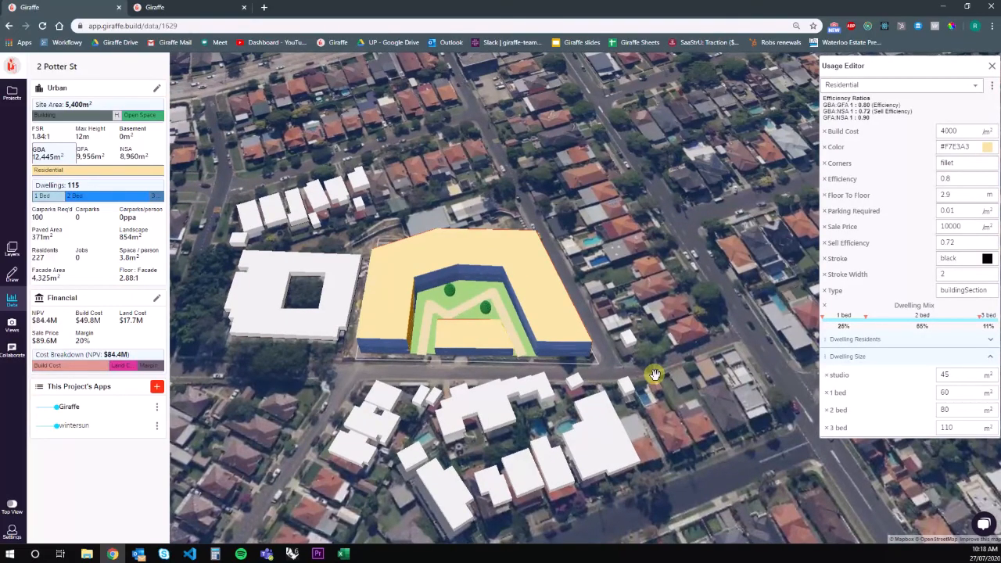
right_drag(655, 373, 435, 300)
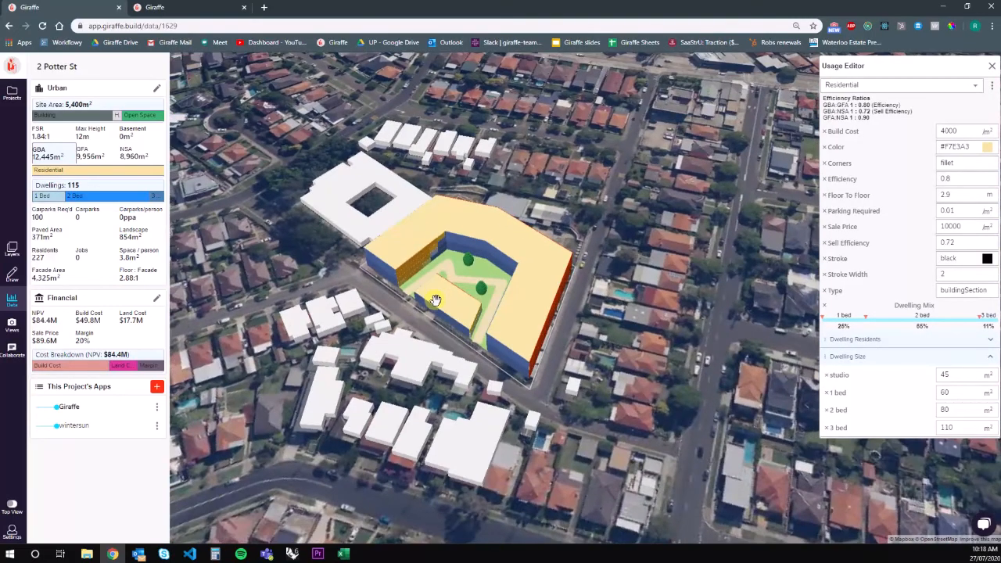
scroll(436, 301, up, 3)
right_drag(655, 316, 407, 347)
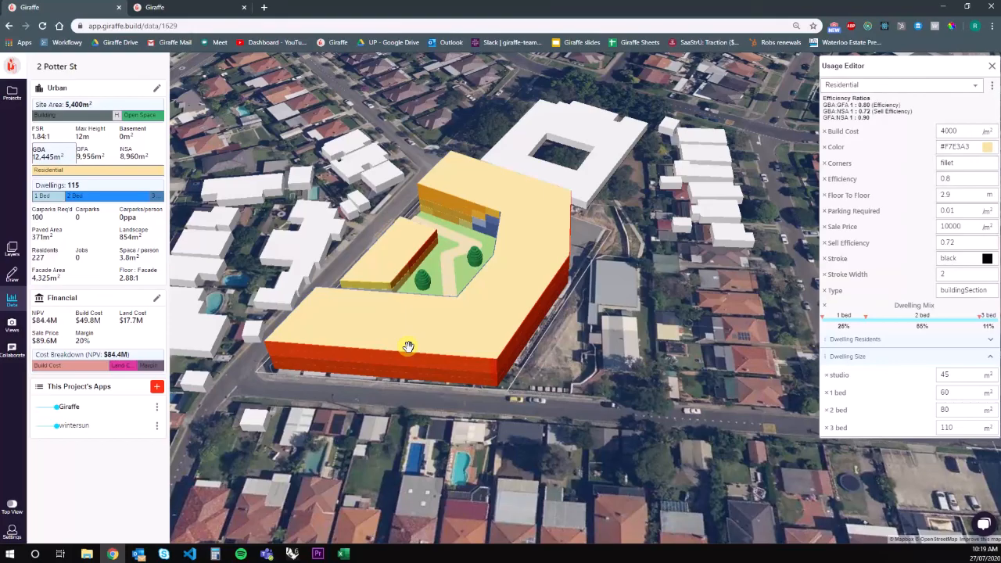
right_drag(280, 217, 478, 239)
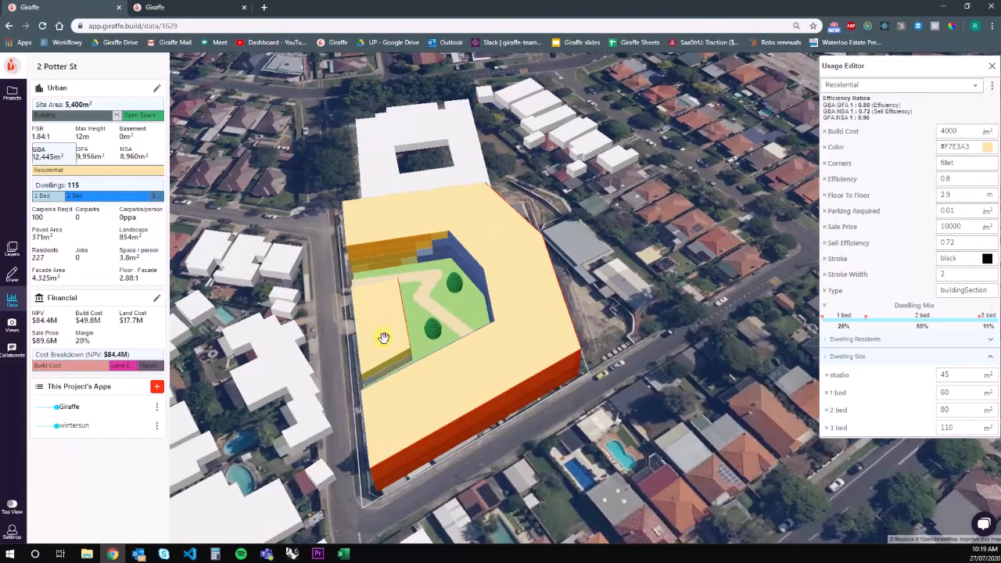
drag(384, 337, 453, 305)
right_drag(353, 292, 585, 300)
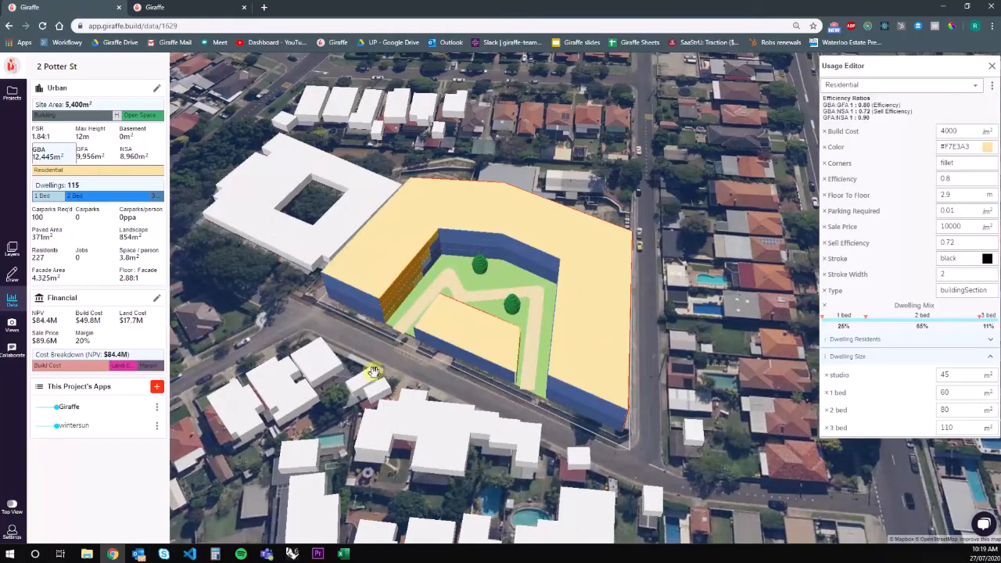
right_drag(374, 371, 518, 387)
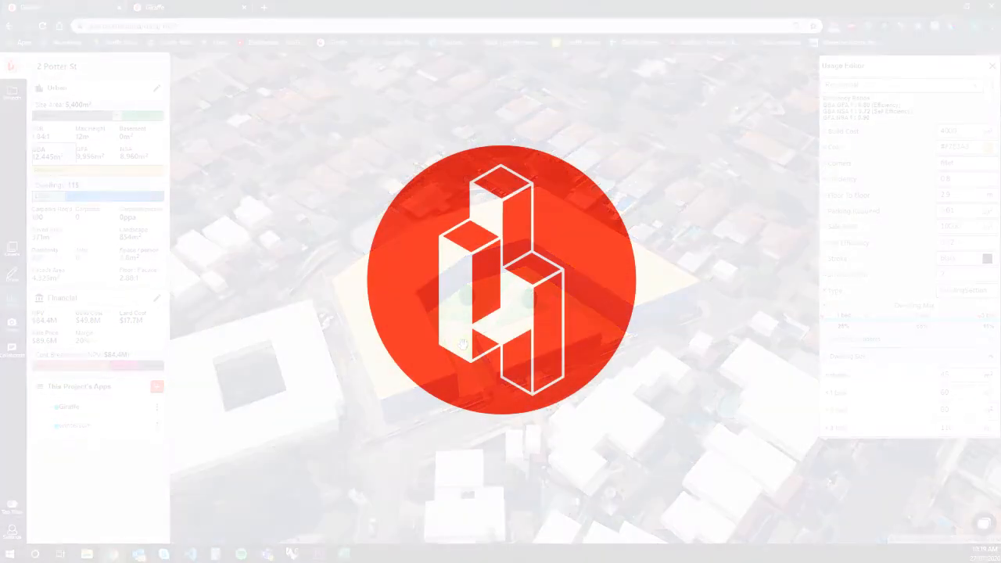